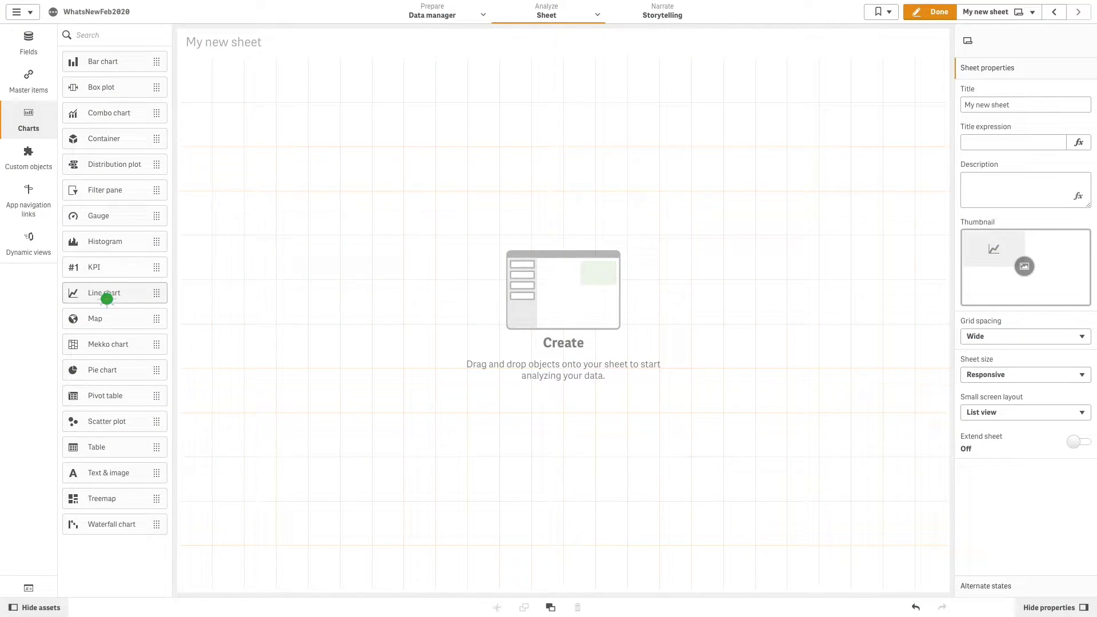
Add a line chart with Month as dimension and Sum(Sales) as measure.
drag(105, 294, 259, 184)
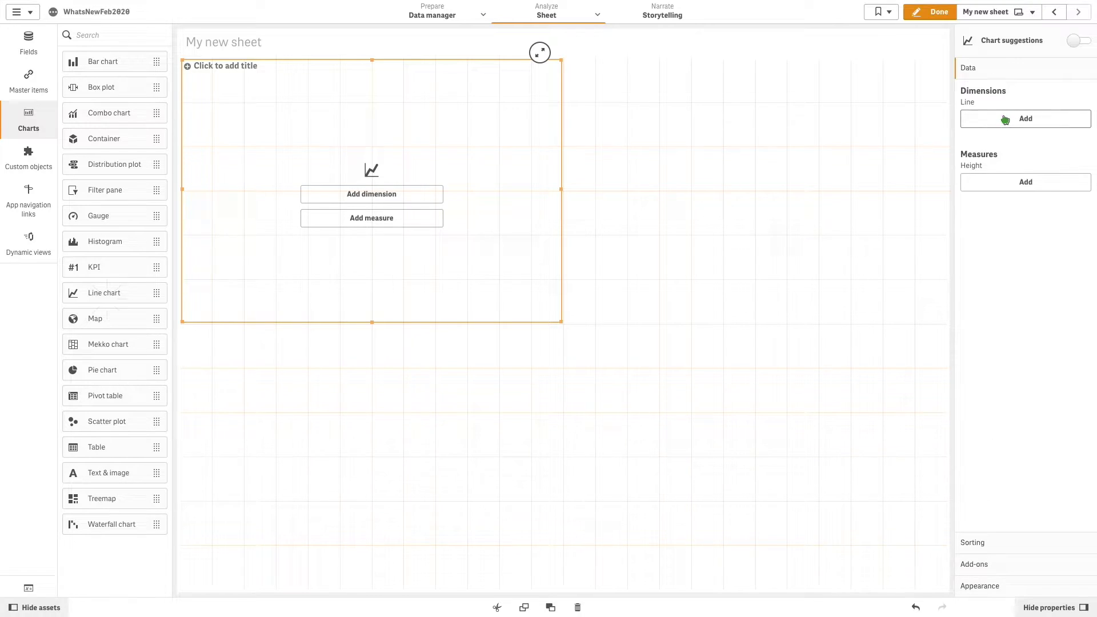
click(1000, 119)
text(month)
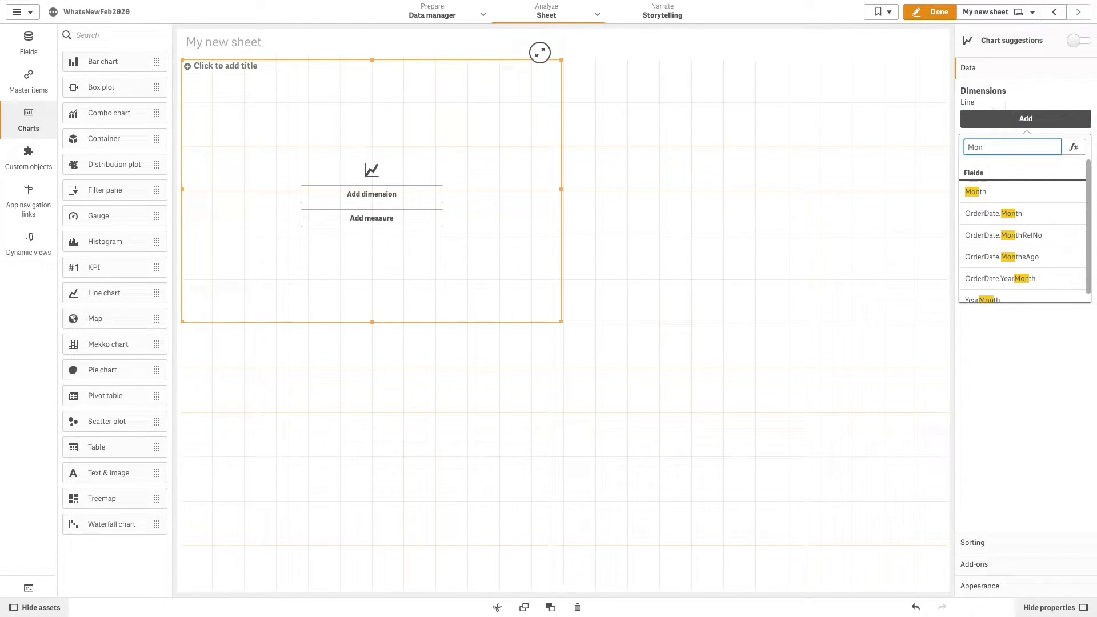
click(1000, 195)
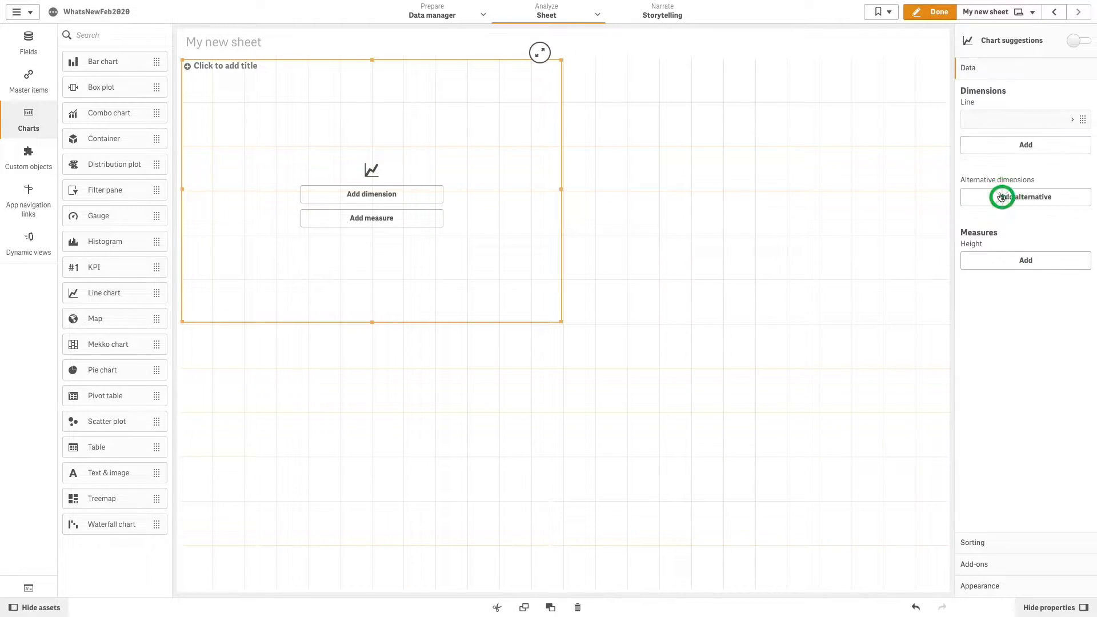
click(412, 224)
text(Sales)
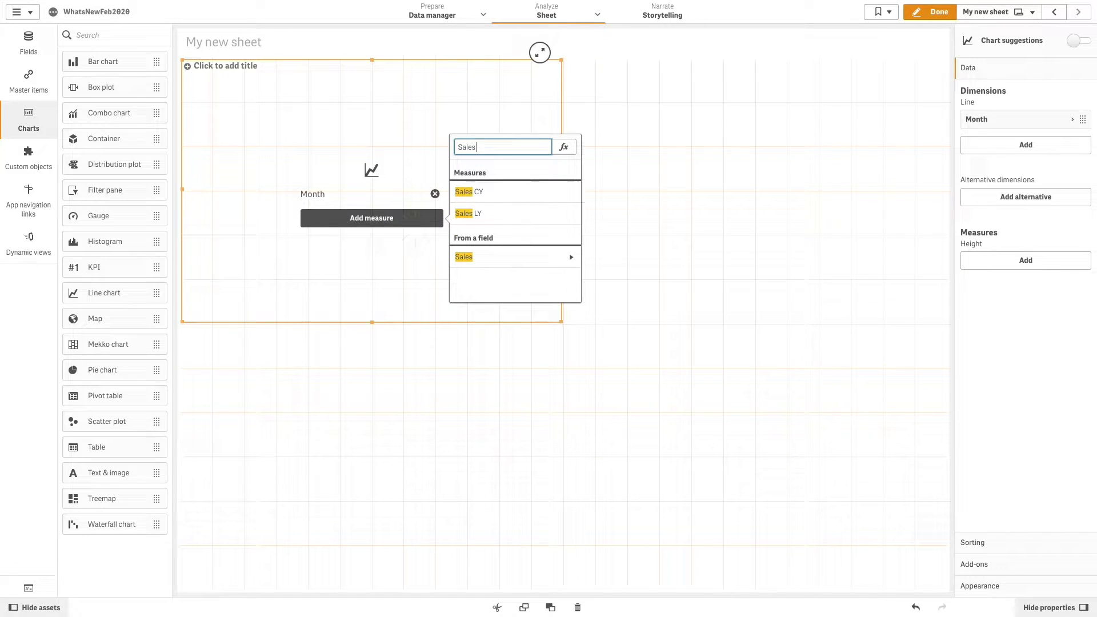
click(492, 262)
click(510, 186)
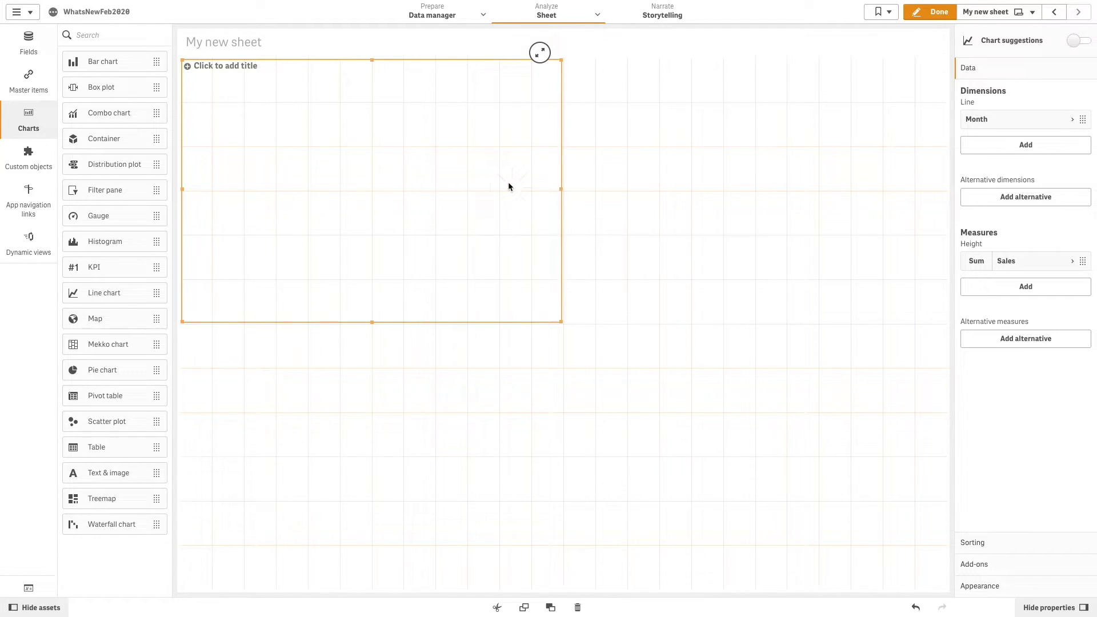
Change the measure to Sum(Sales)/1000, label it Sales, and format it as Number 1 000.
click(1015, 262)
click(1038, 298)
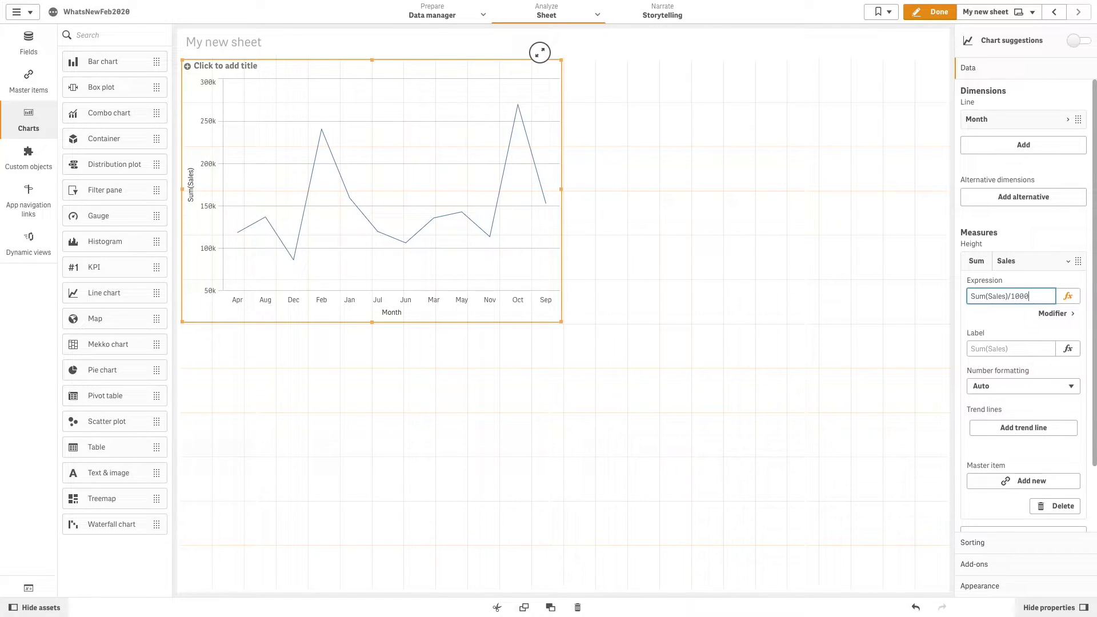
click(1023, 344)
text(Sales)
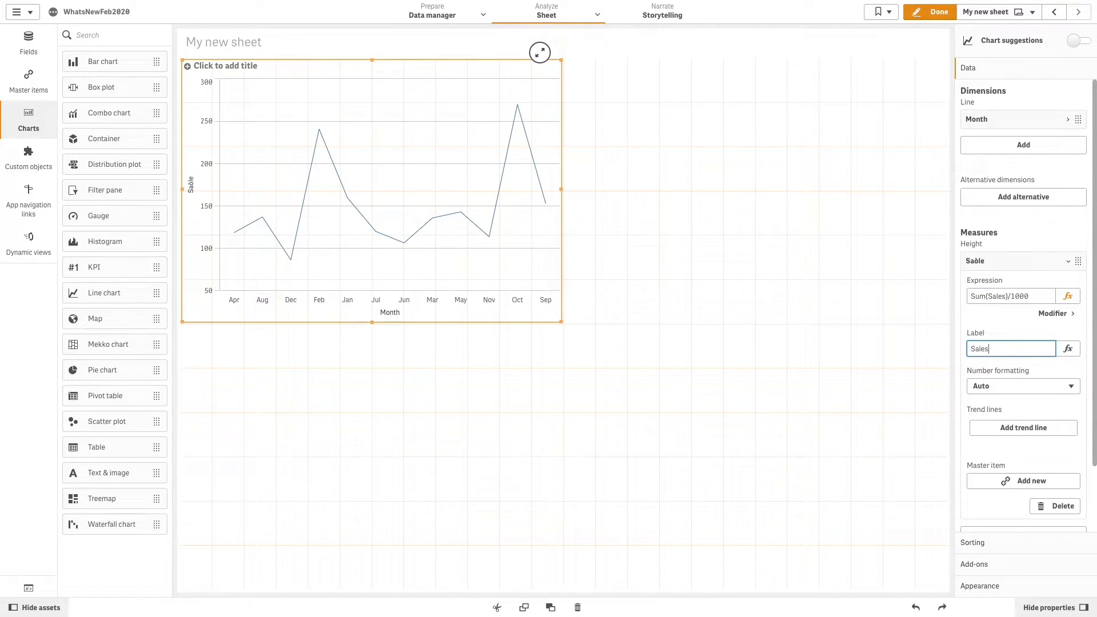
click(1000, 388)
click(1000, 399)
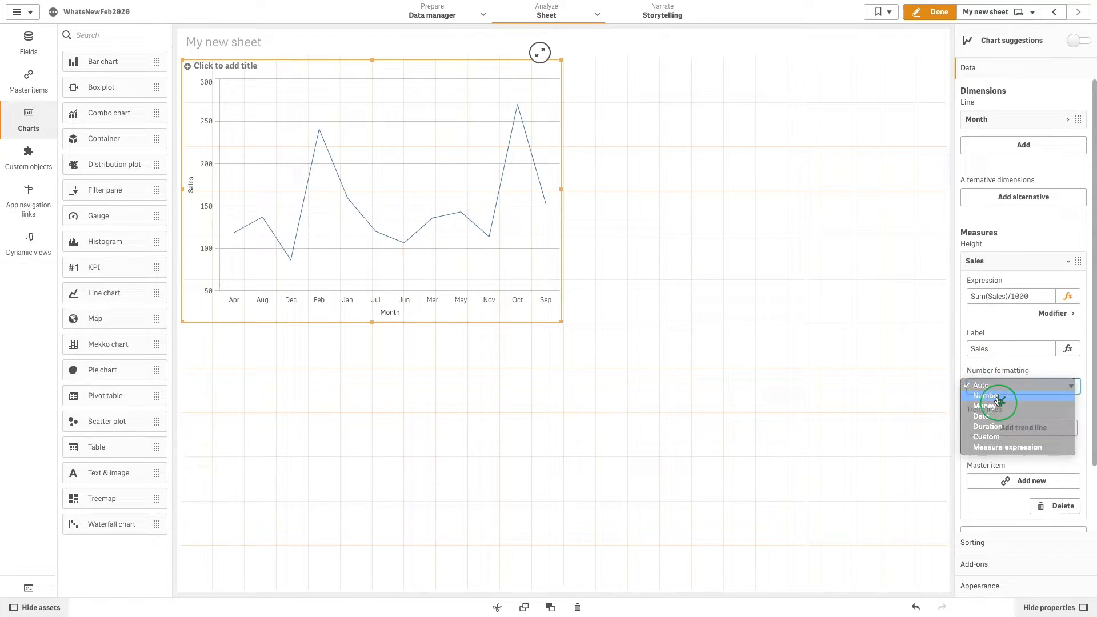
click(1000, 445)
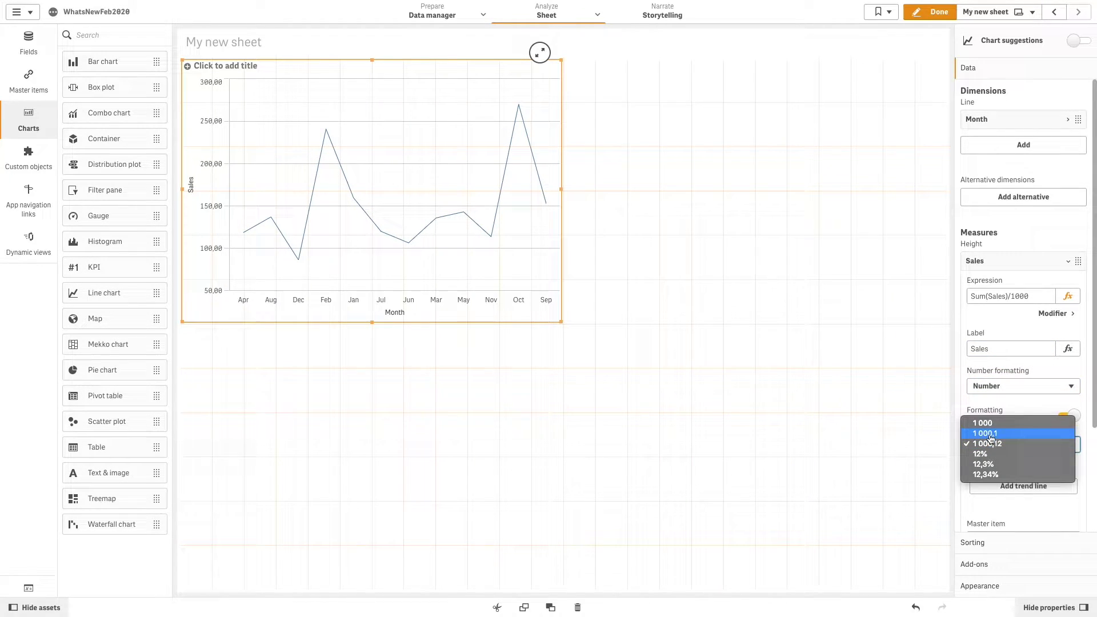
click(989, 422)
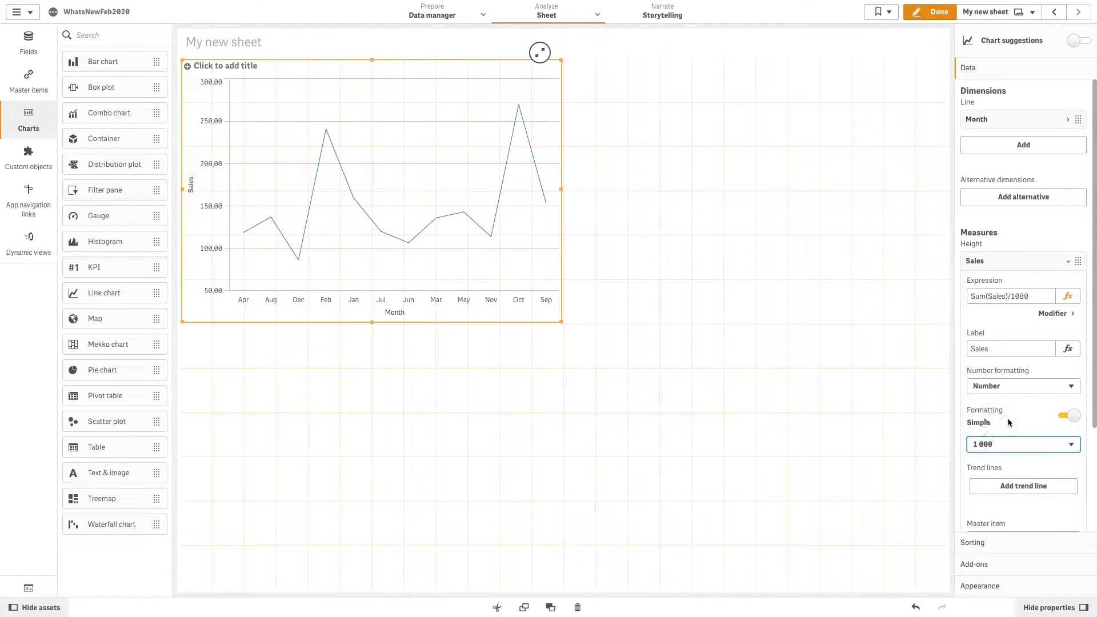
click(1029, 263)
Add a second measure and start entering sum({<Year={'2012'}>}Sales)/1000 in the expression editor.
click(1026, 287)
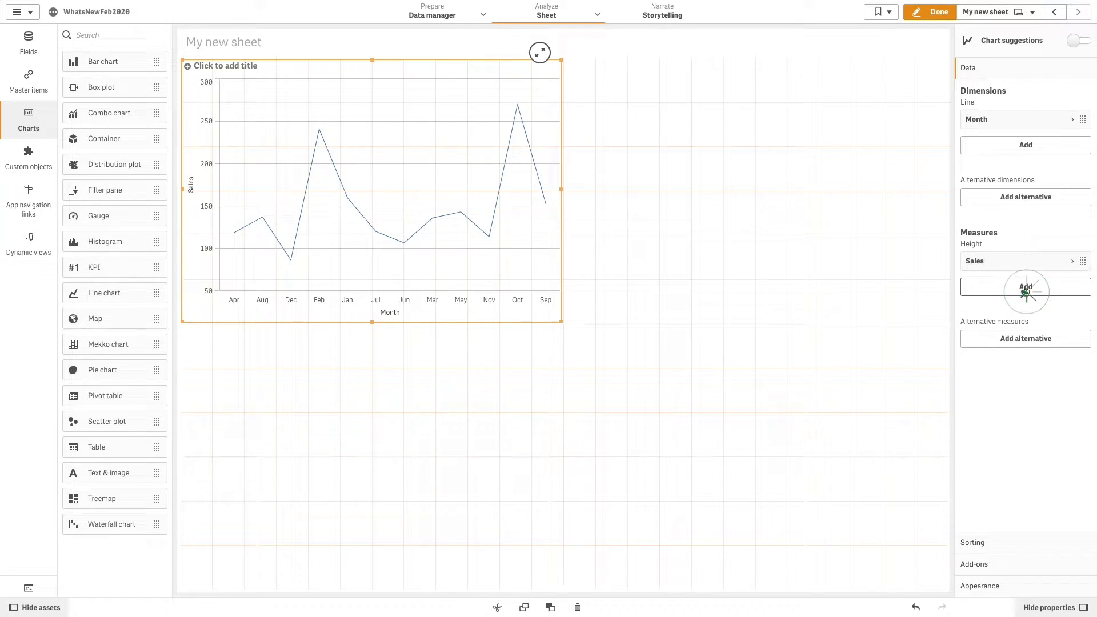
click(1073, 316)
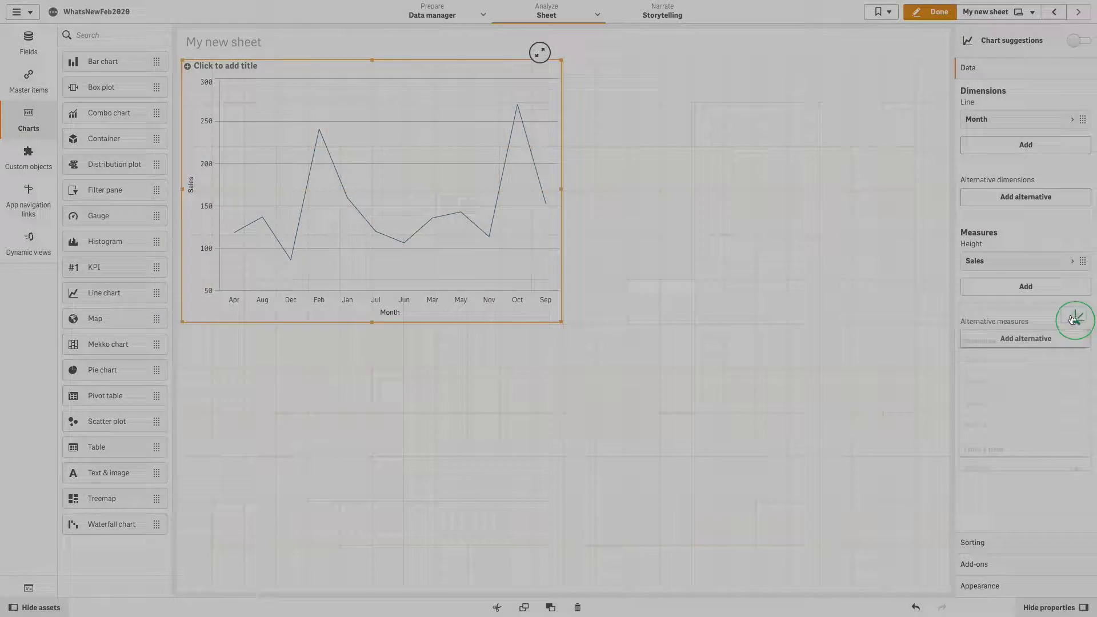
text(sum({<Year={'2012'}>)
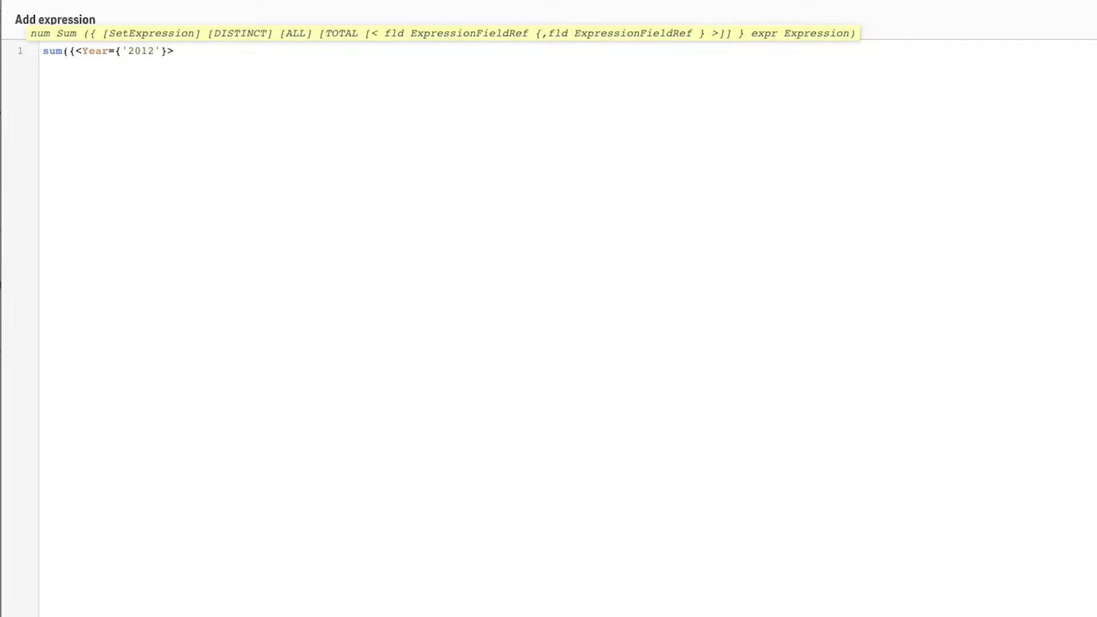
text(les)/1000)
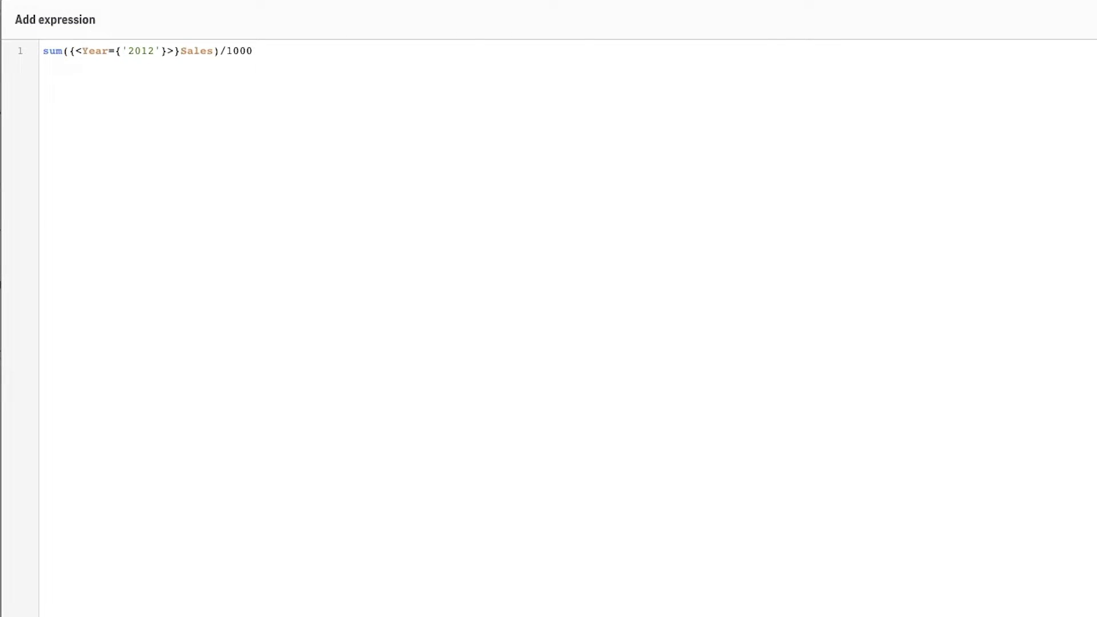
Apply the 2012 expression and give it a 3-step Moving average modifier, excluding excluded and null values.
click(1061, 593)
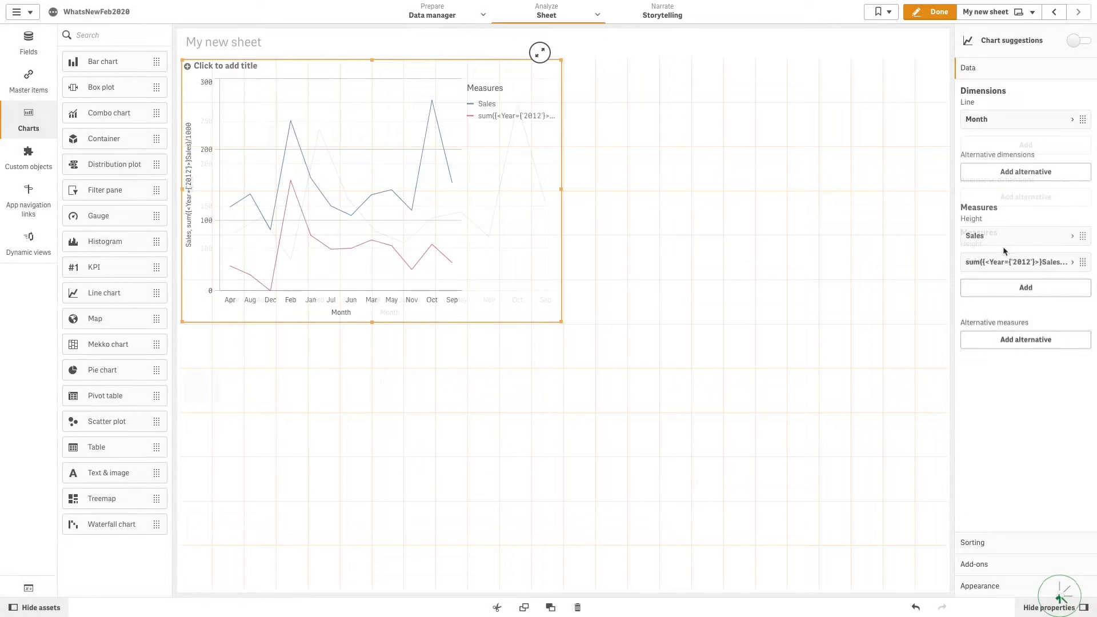
click(1006, 262)
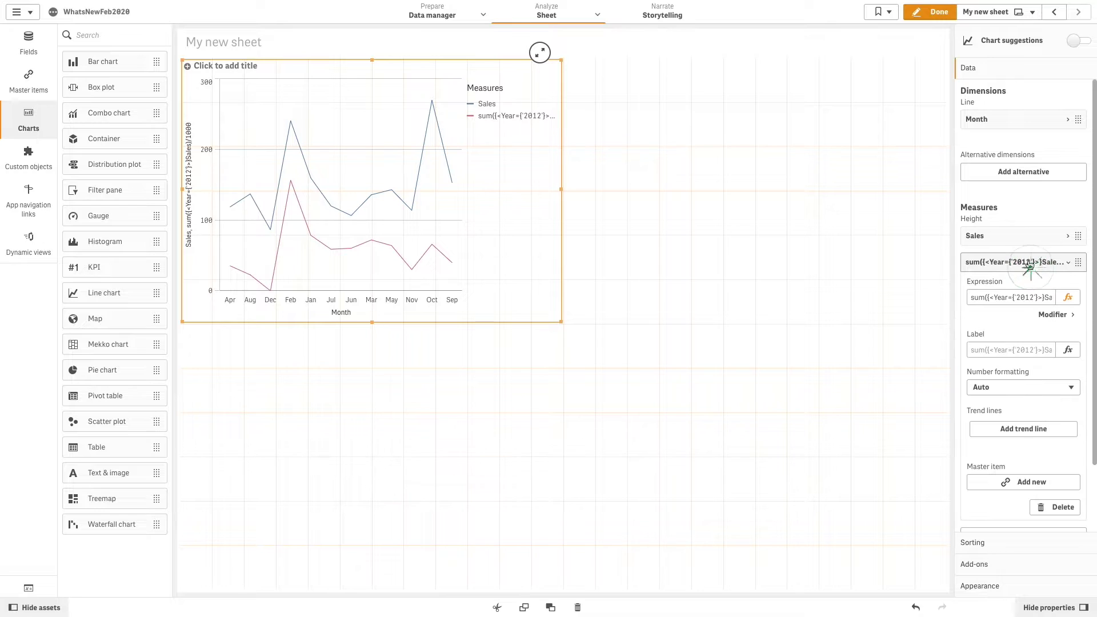
click(1052, 315)
click(1052, 339)
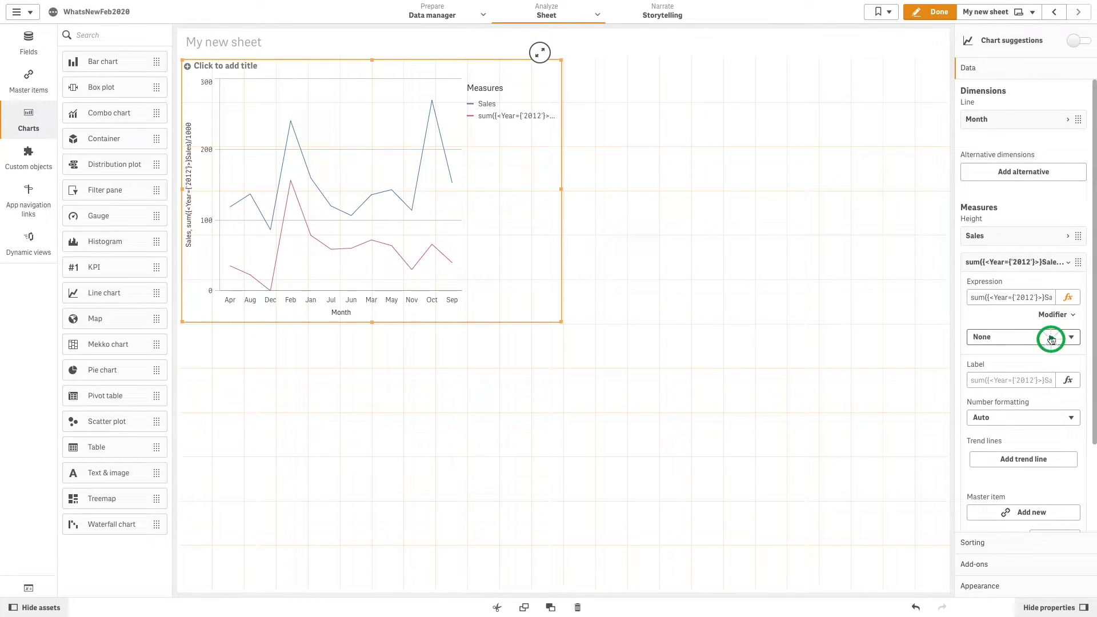
click(1006, 355)
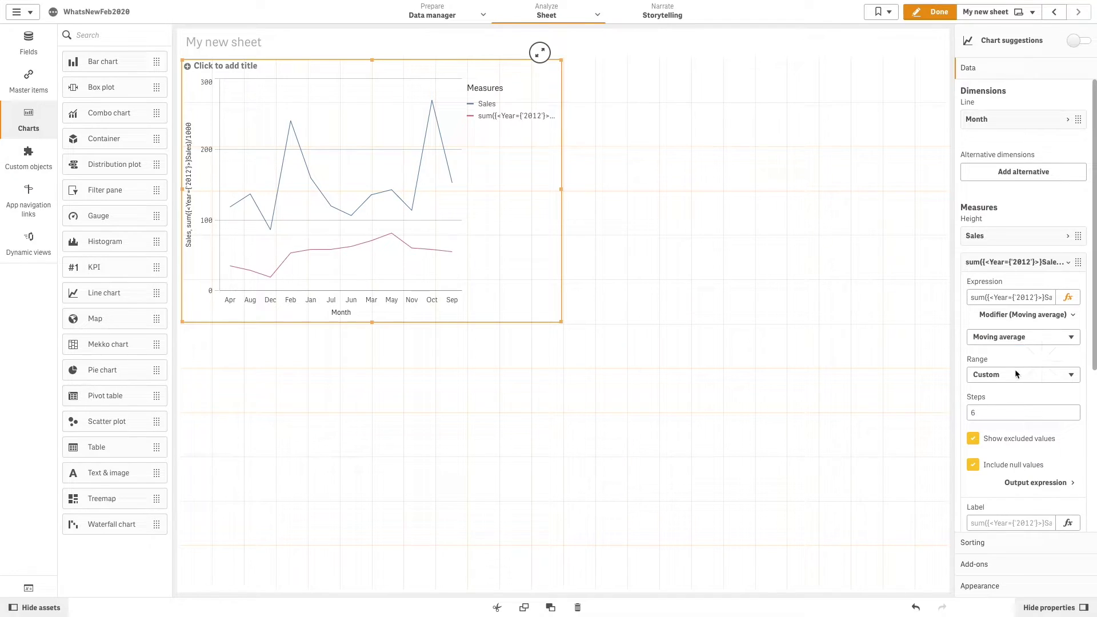
click(983, 413)
click(975, 438)
click(975, 466)
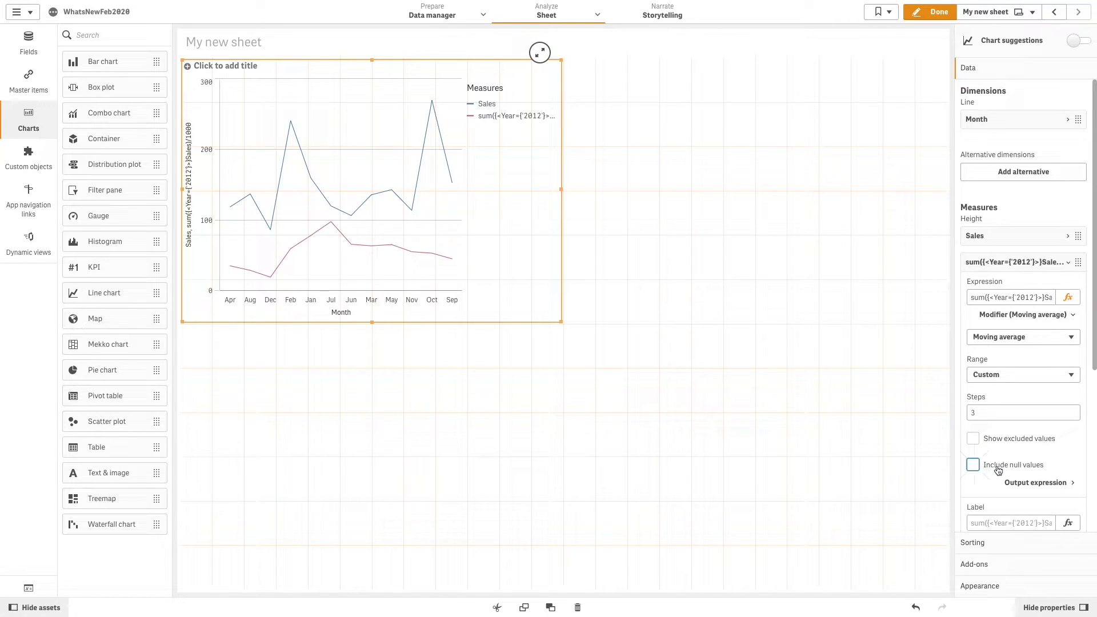
click(1023, 483)
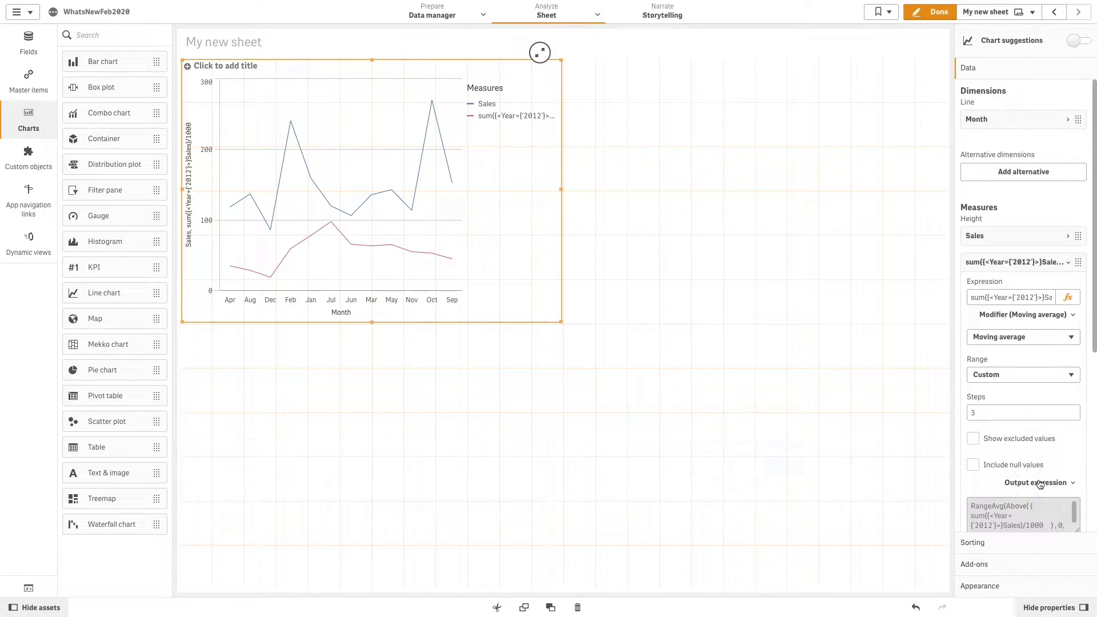
scroll(1039, 483, down, 3)
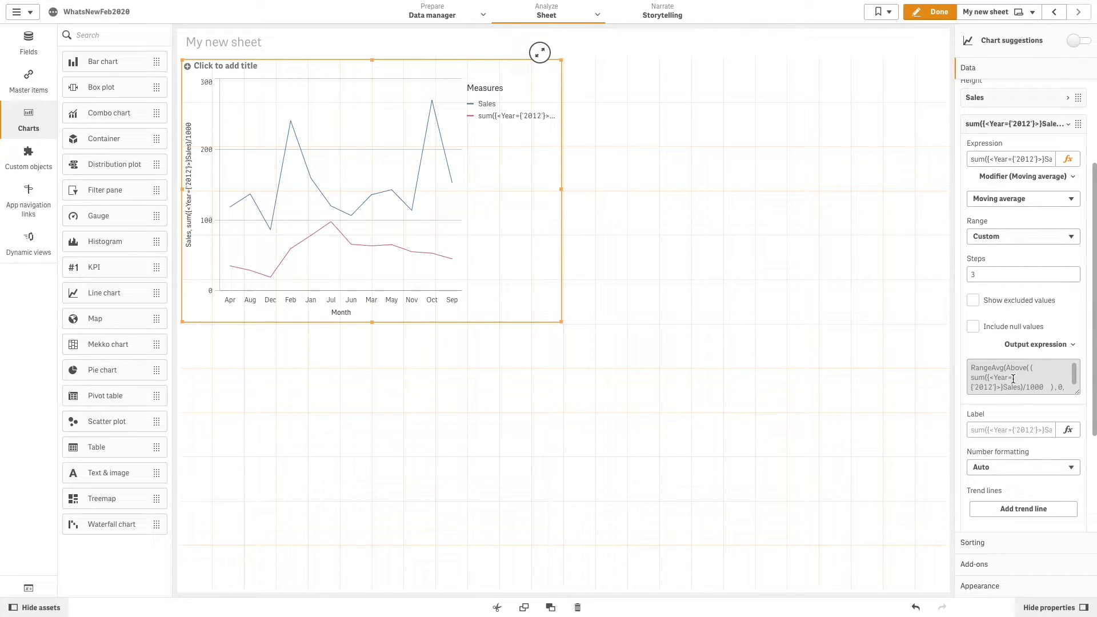
Label the measure Moving average and format it as Number 1 000.
click(998, 432)
click(1013, 468)
click(1006, 481)
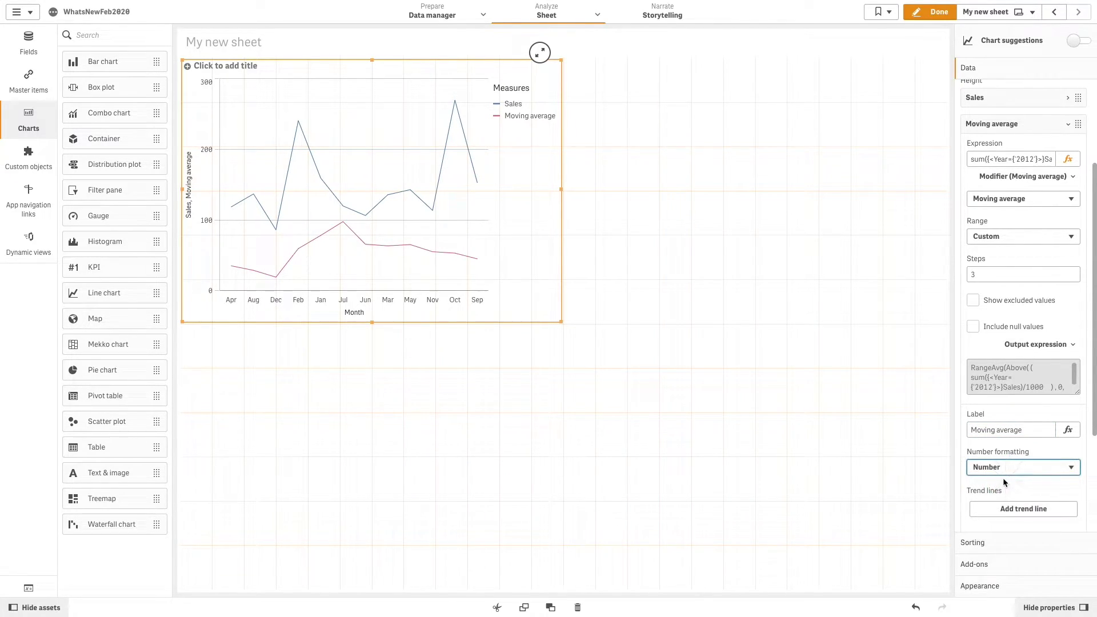
scroll(1003, 478, down, 1)
click(1009, 459)
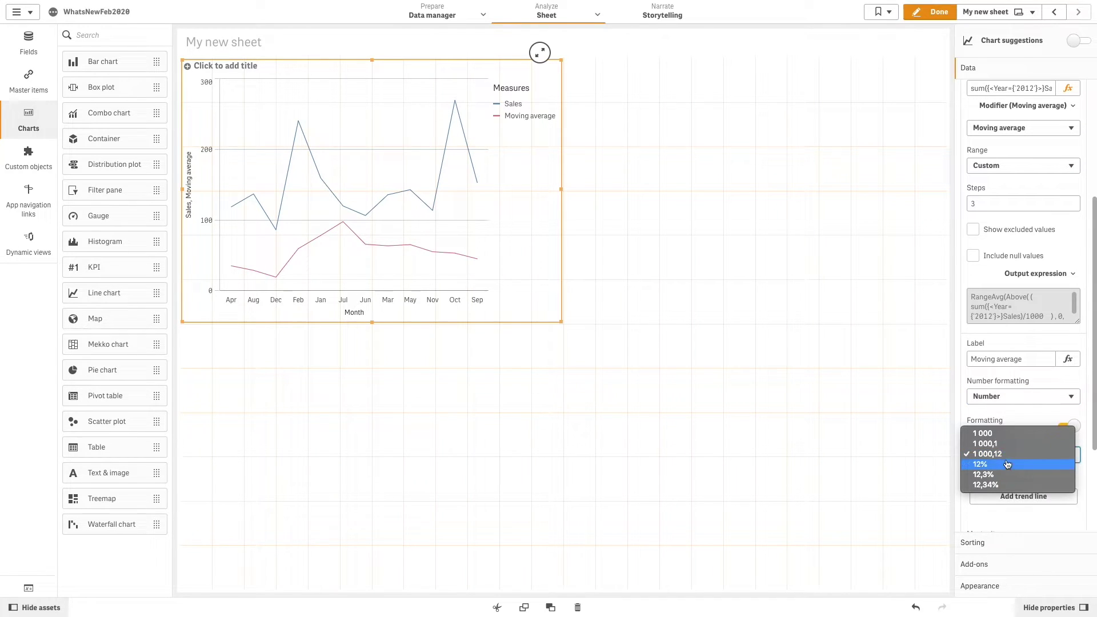
click(1006, 435)
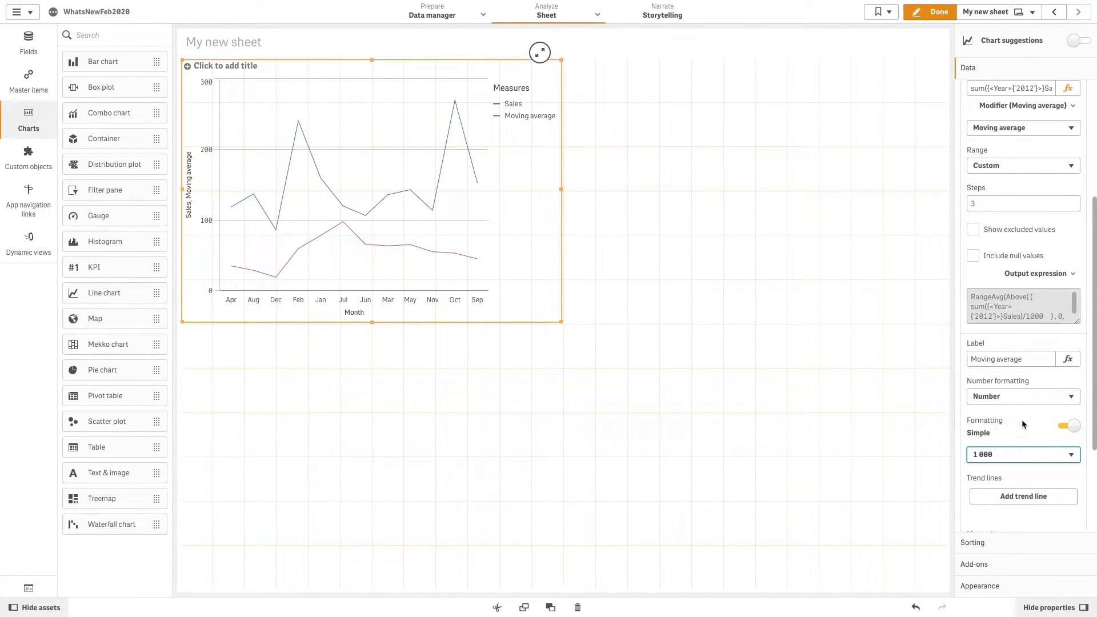
Set a Bar scrollbar, show missing values as connections, and turn on data points and value labels.
click(984, 586)
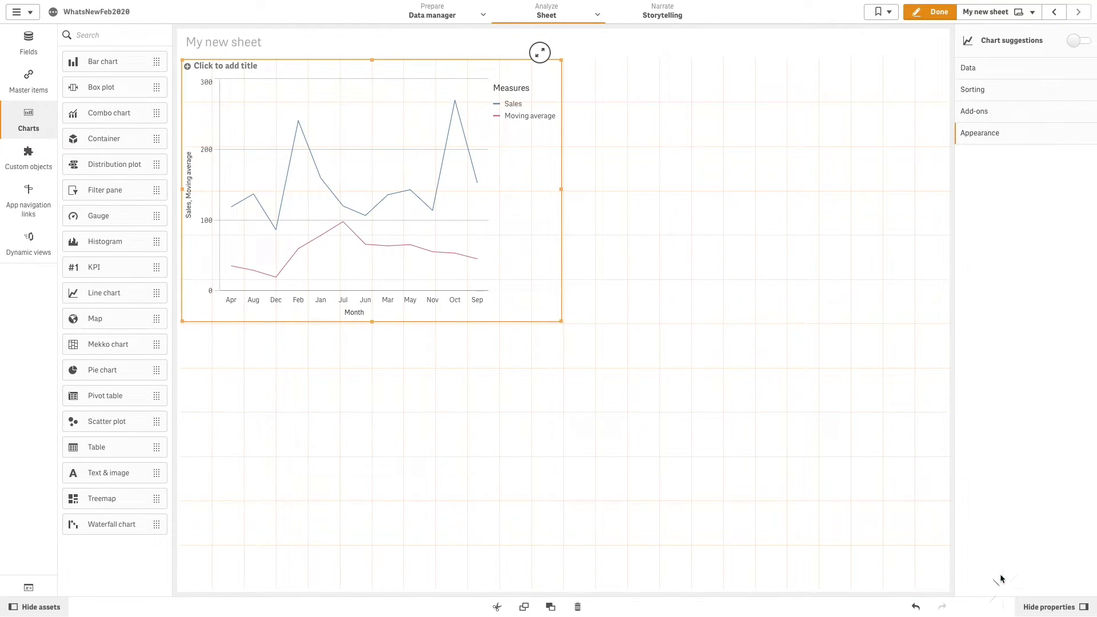
click(963, 198)
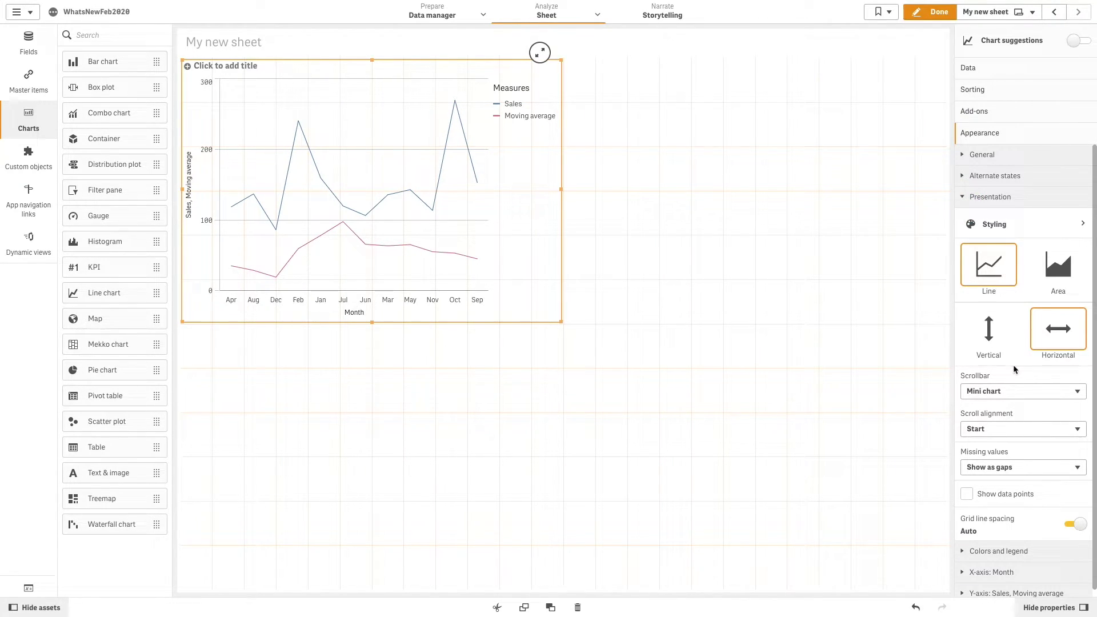
click(1006, 391)
click(1002, 400)
click(1006, 471)
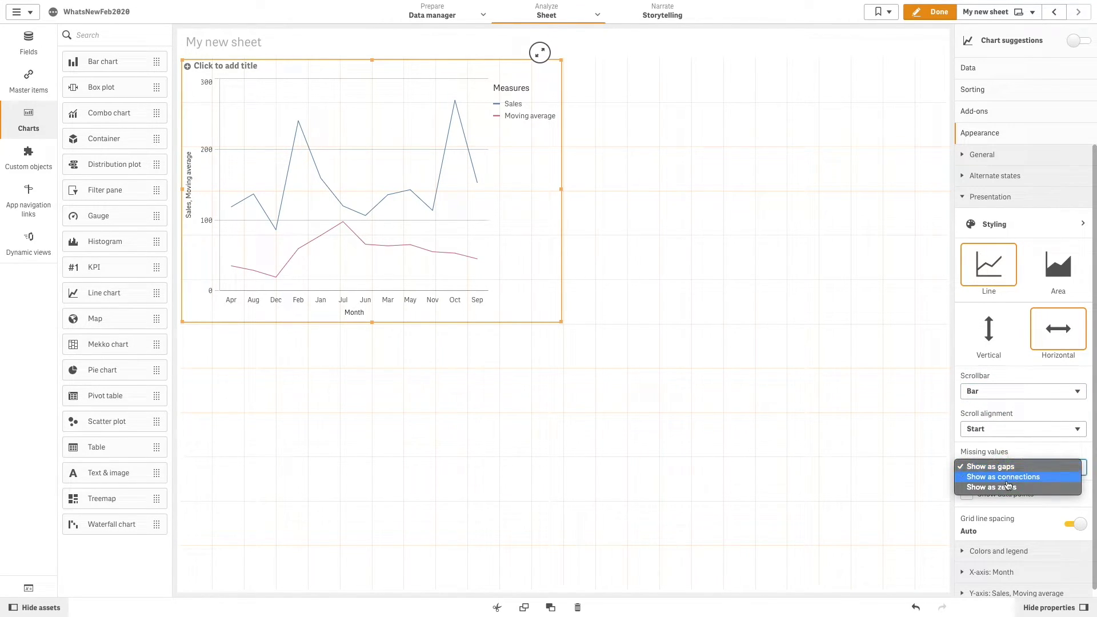
click(1009, 478)
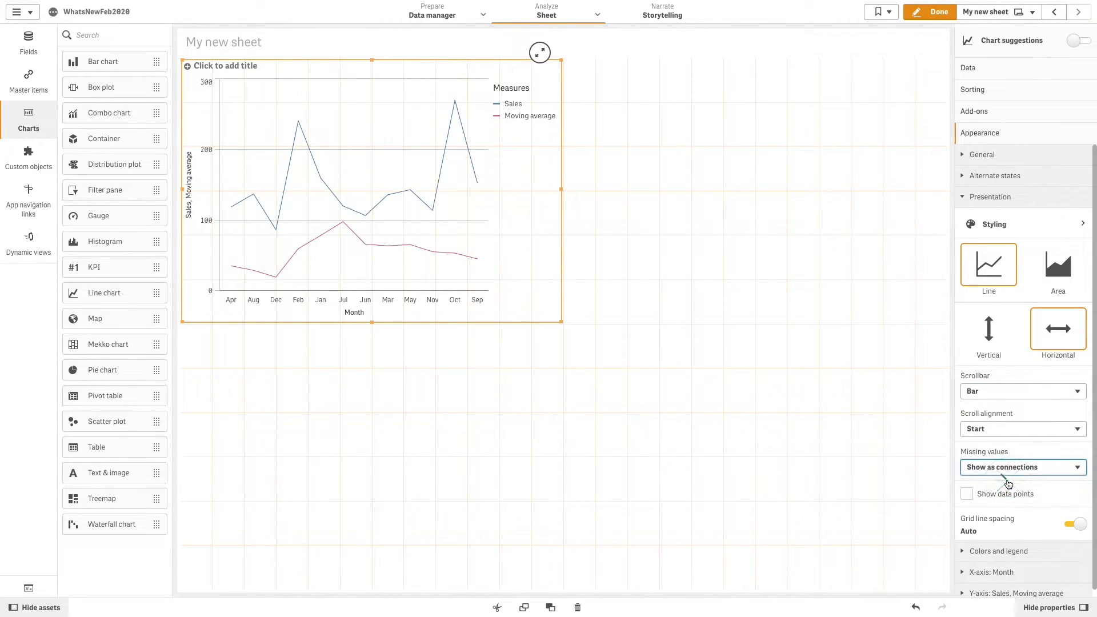
click(968, 495)
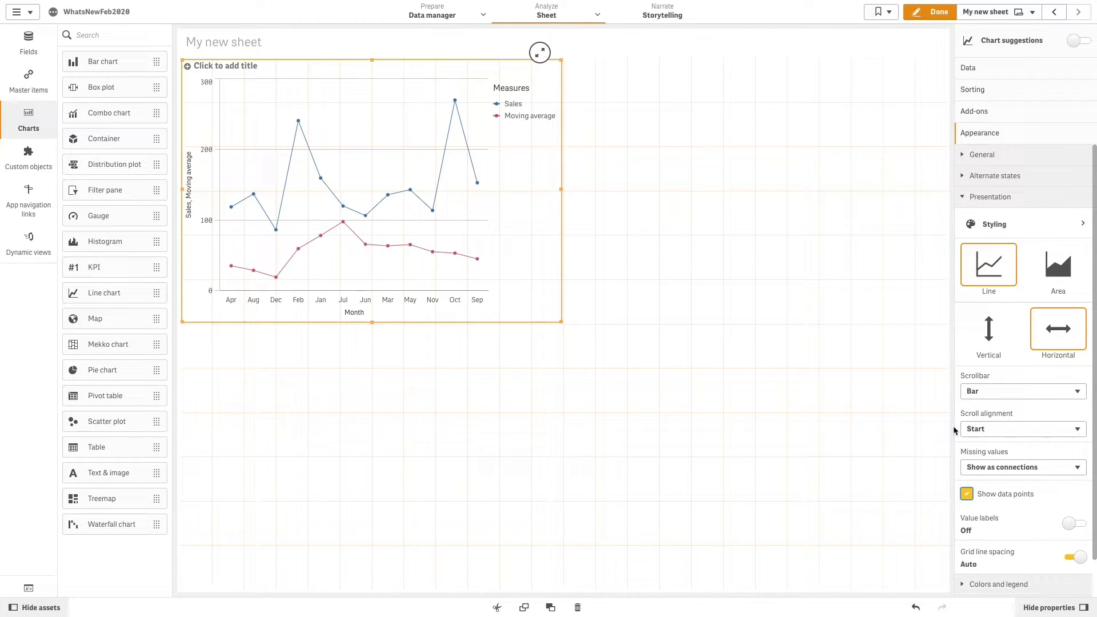
click(1068, 526)
click(1020, 228)
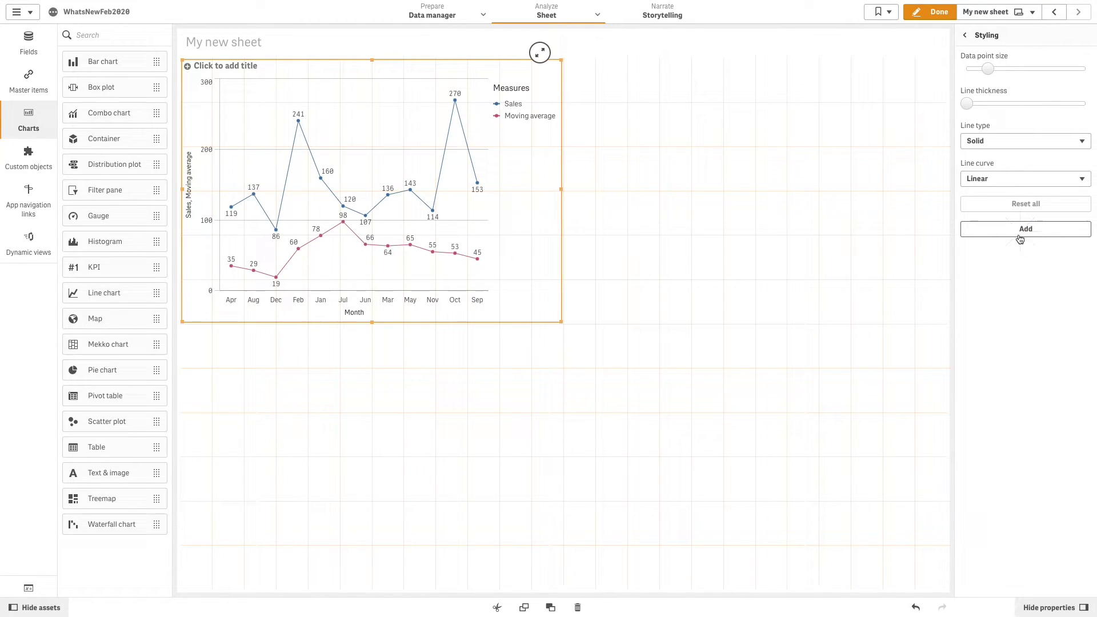
Add individual styling for Sales and make its line thicker.
click(1021, 235)
click(1014, 260)
click(1021, 232)
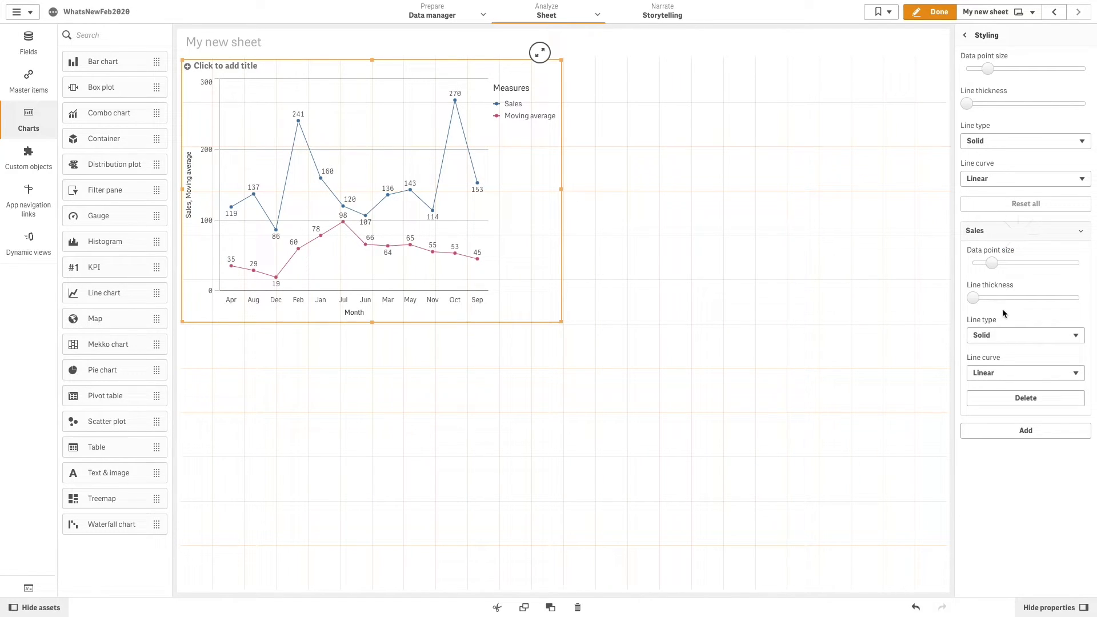
drag(976, 299, 1010, 264)
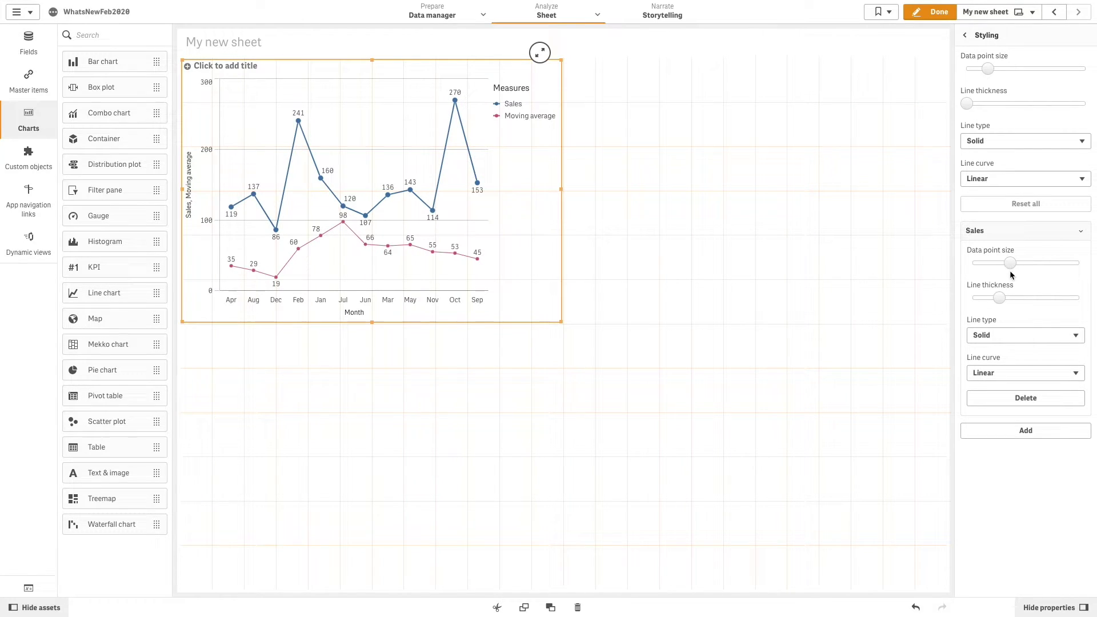
Style the Moving average line as Dashed with a Monotone curve.
click(1018, 434)
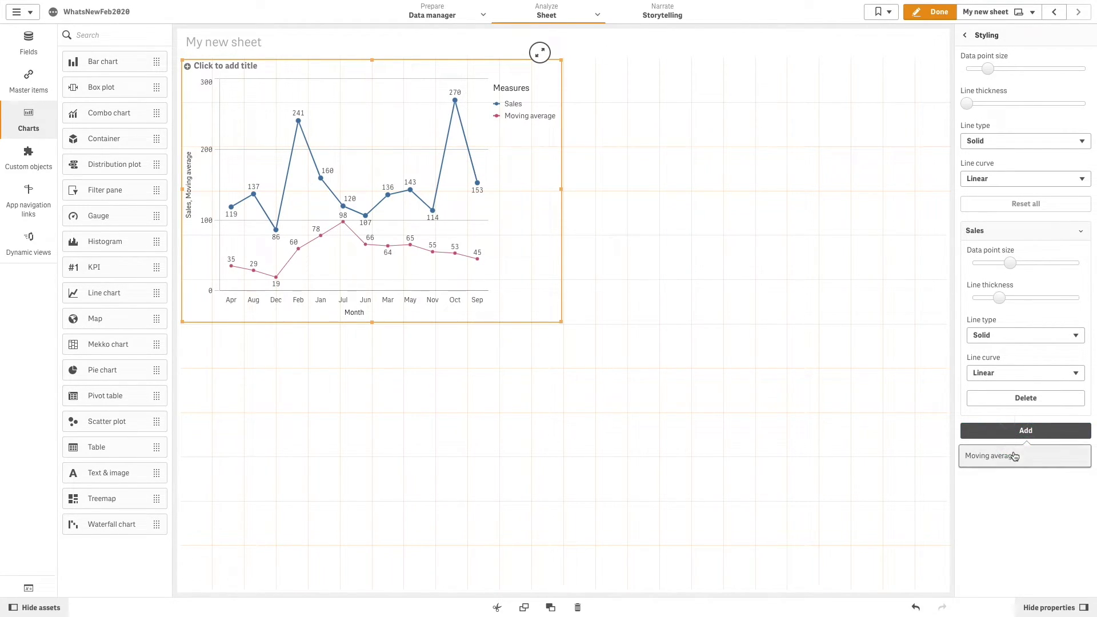
click(1015, 457)
click(1020, 433)
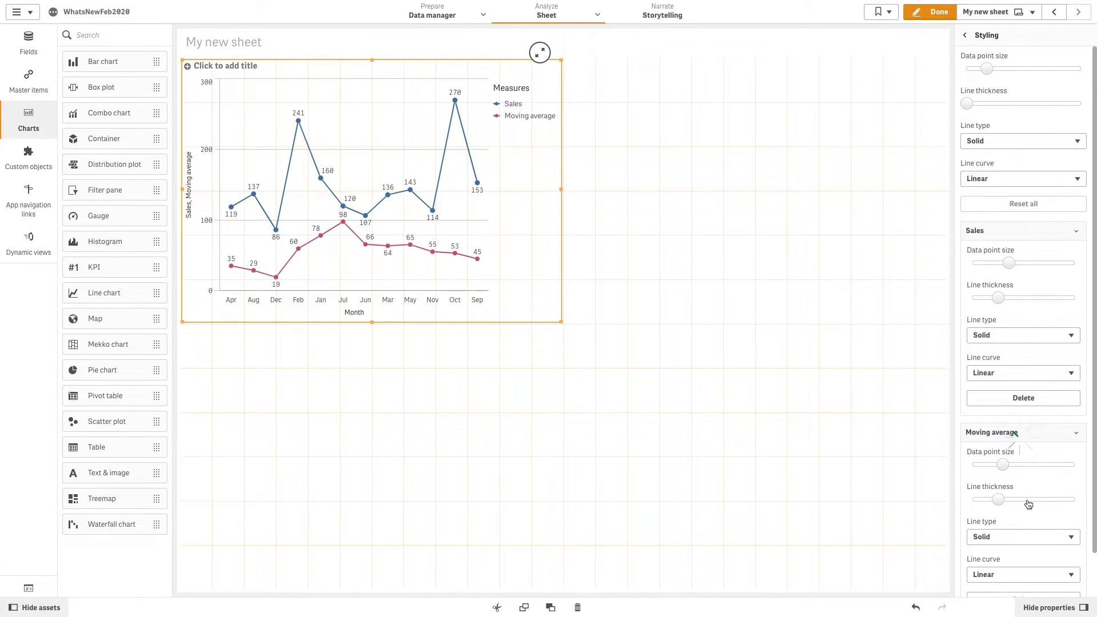
scroll(1029, 506, down, 1)
click(1026, 489)
click(1028, 499)
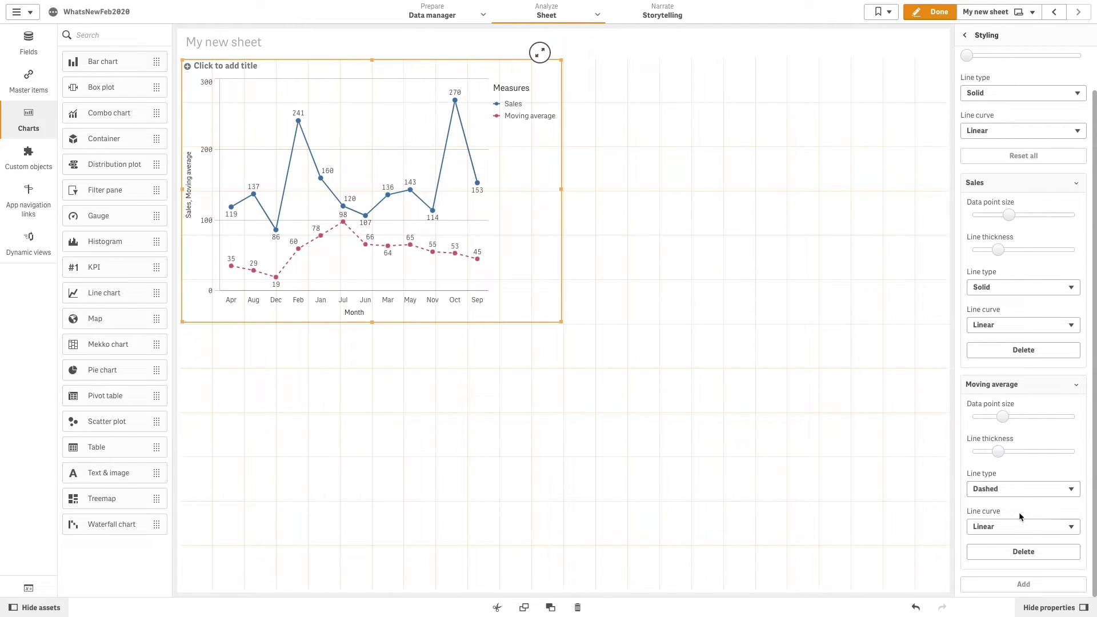
click(1007, 526)
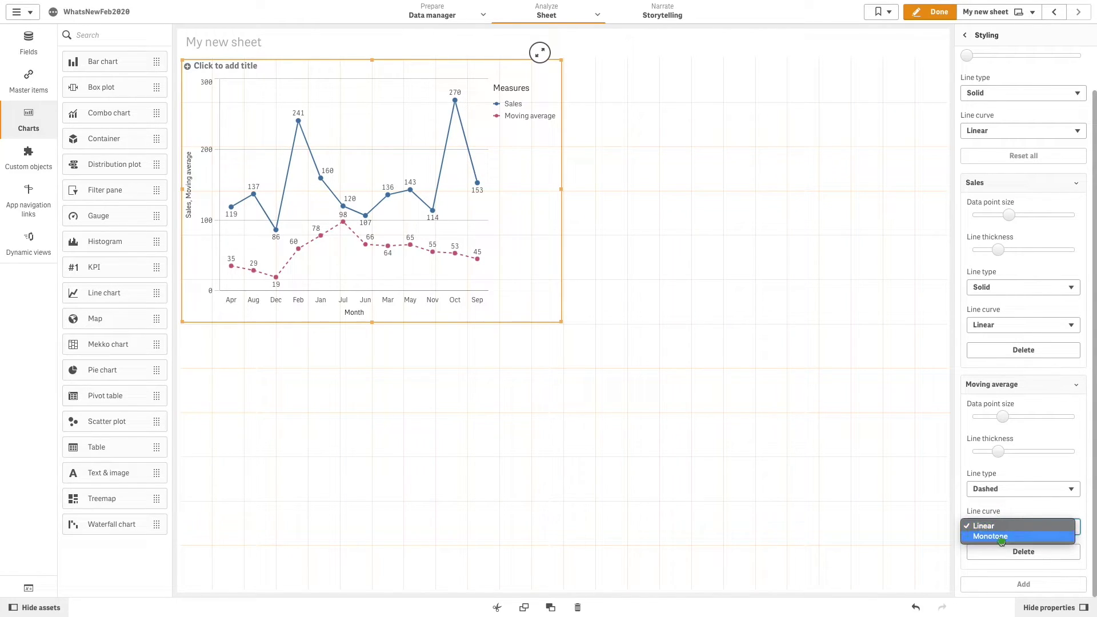
click(990, 536)
Title the chart 'Moving Average'.
click(229, 67)
text(Moving Ave)
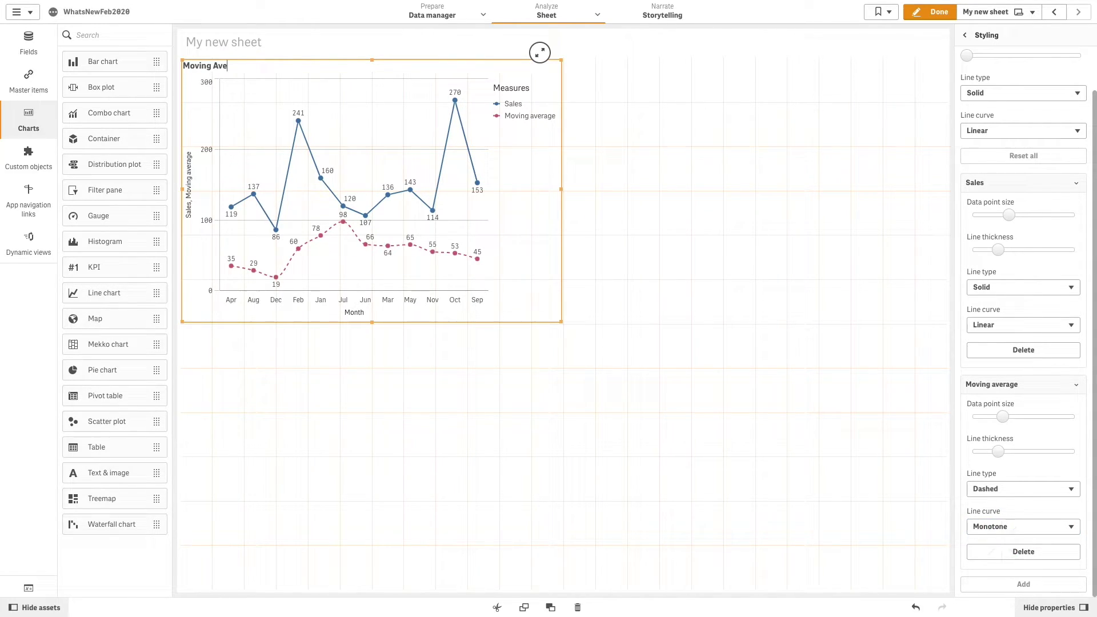
text(rage)
click(338, 182)
Place a combo chart on the right half with dimension Month and measure Sum(Sales)/1000.
click(111, 121)
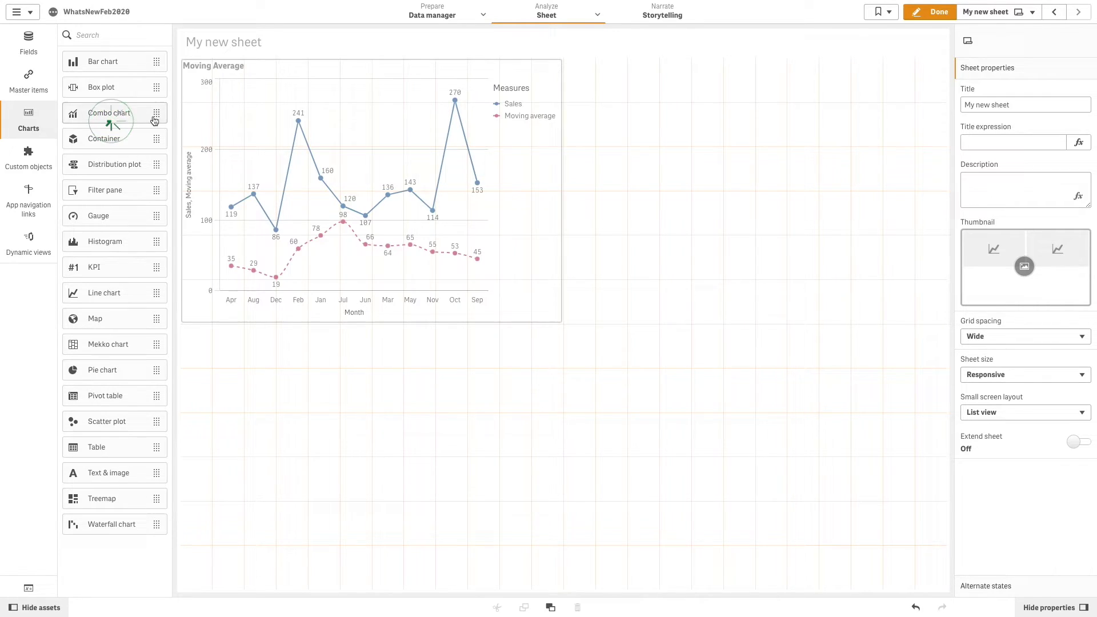
drag(155, 120, 657, 172)
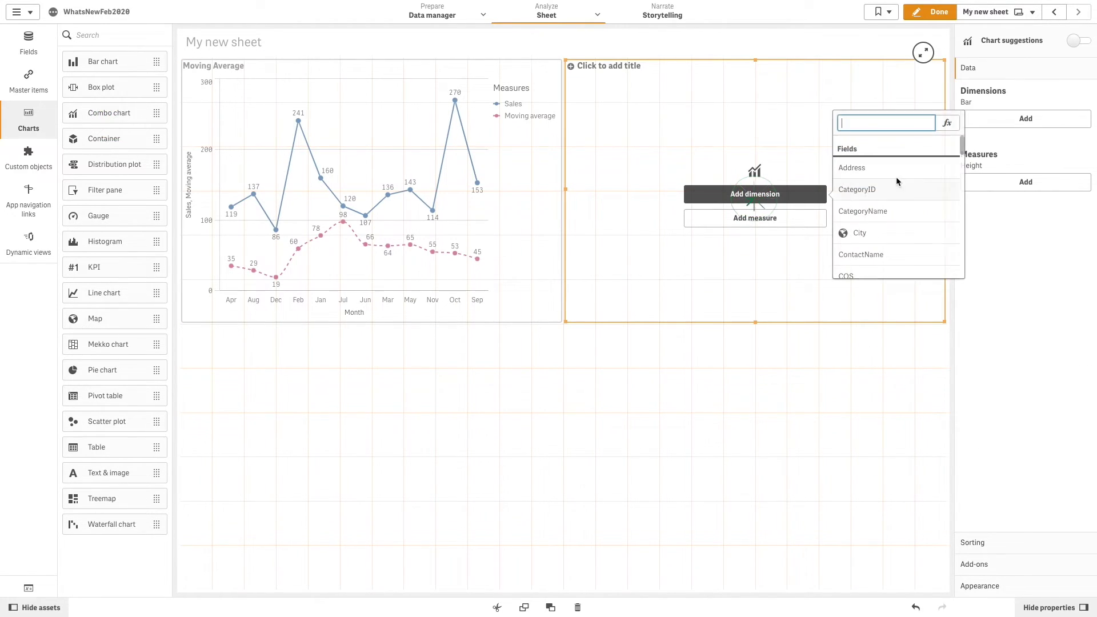
text(Mon)
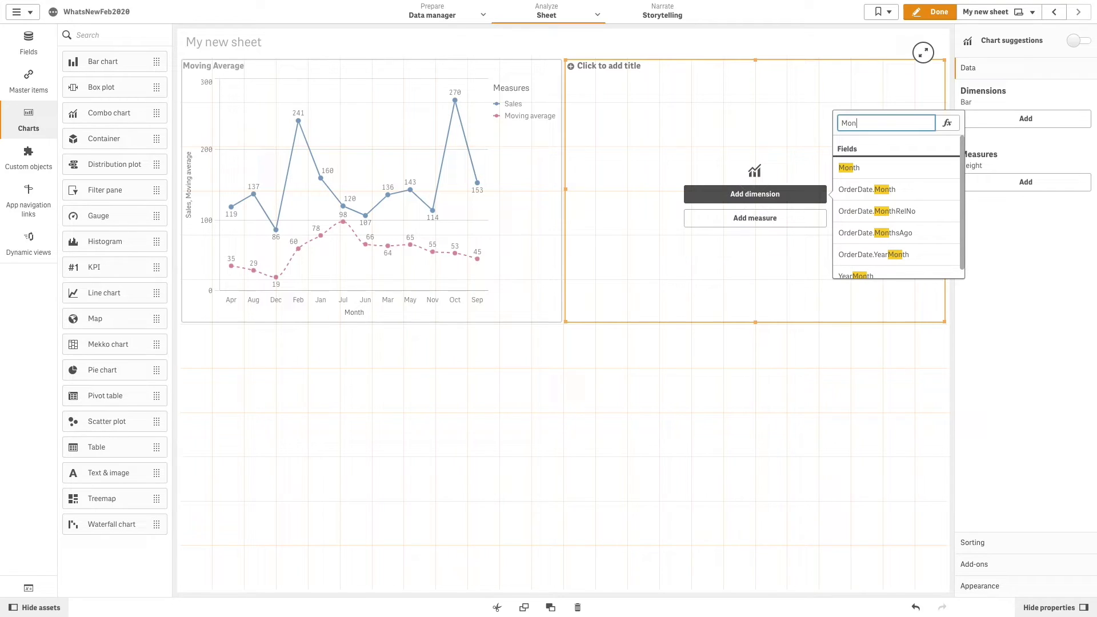
click(914, 164)
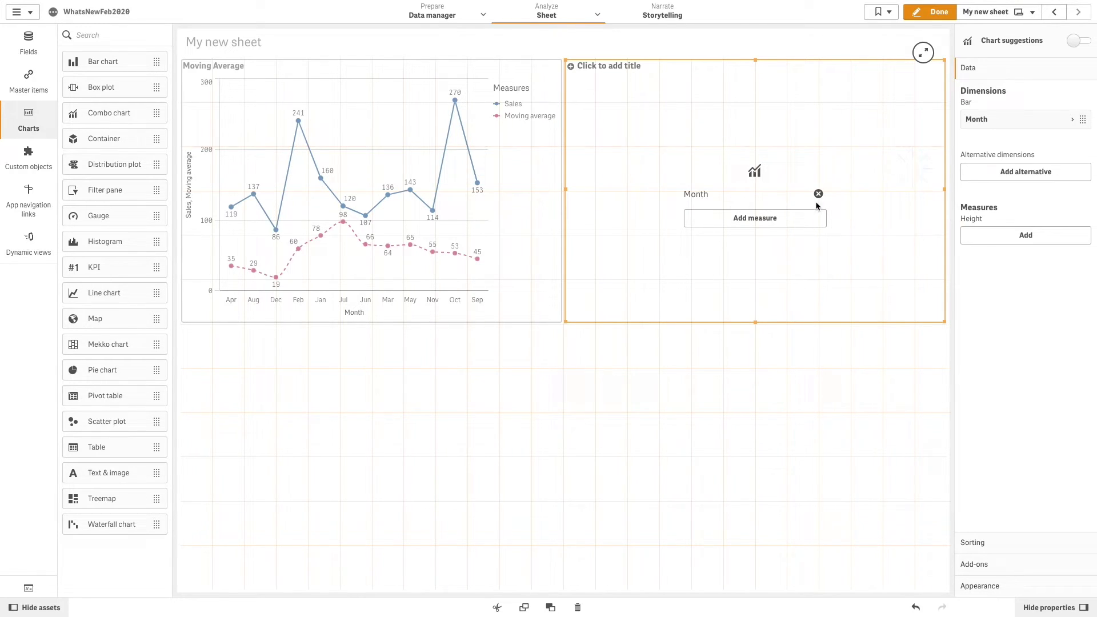
click(800, 218)
text(Sum)
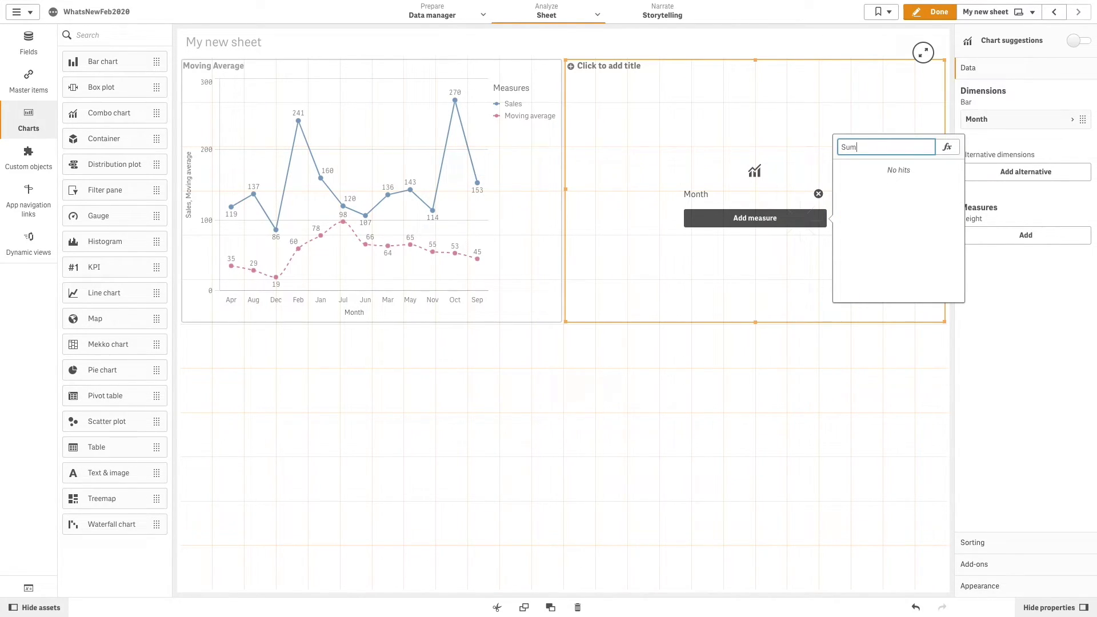
text((Sales)/1000)
key(Return)
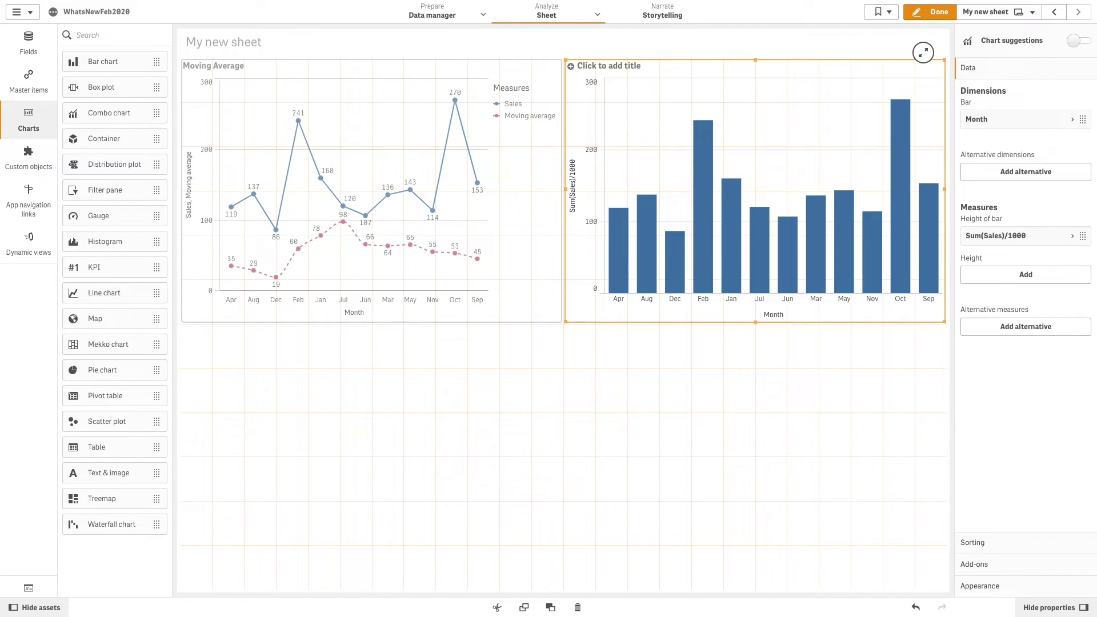
Show the measure as a line, format it as Number 1 000, and label it Sales.
click(1010, 237)
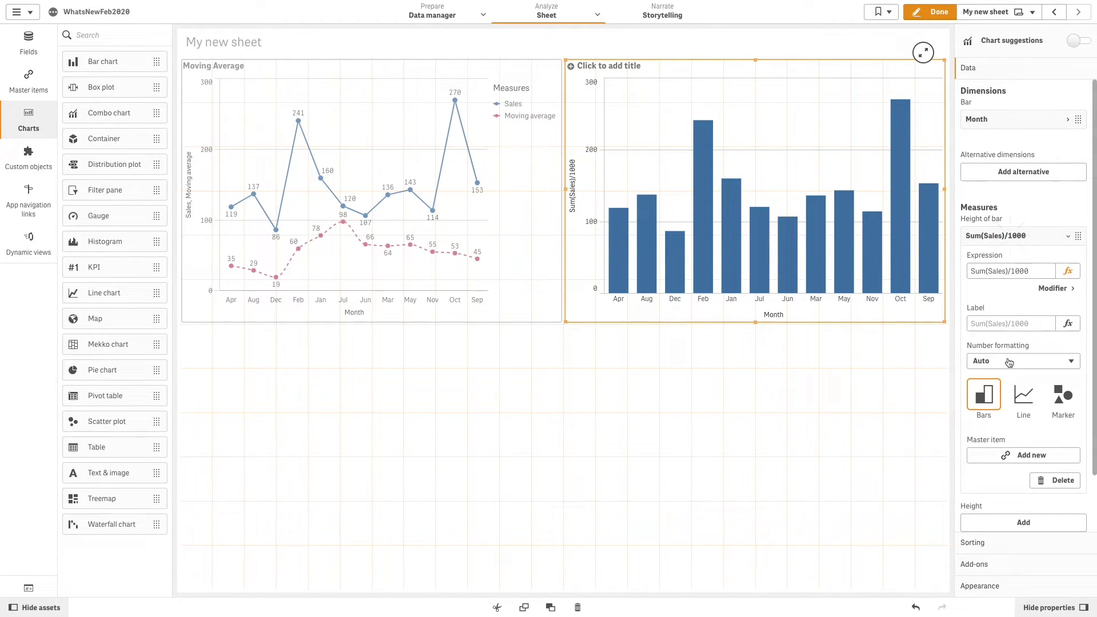
click(1024, 395)
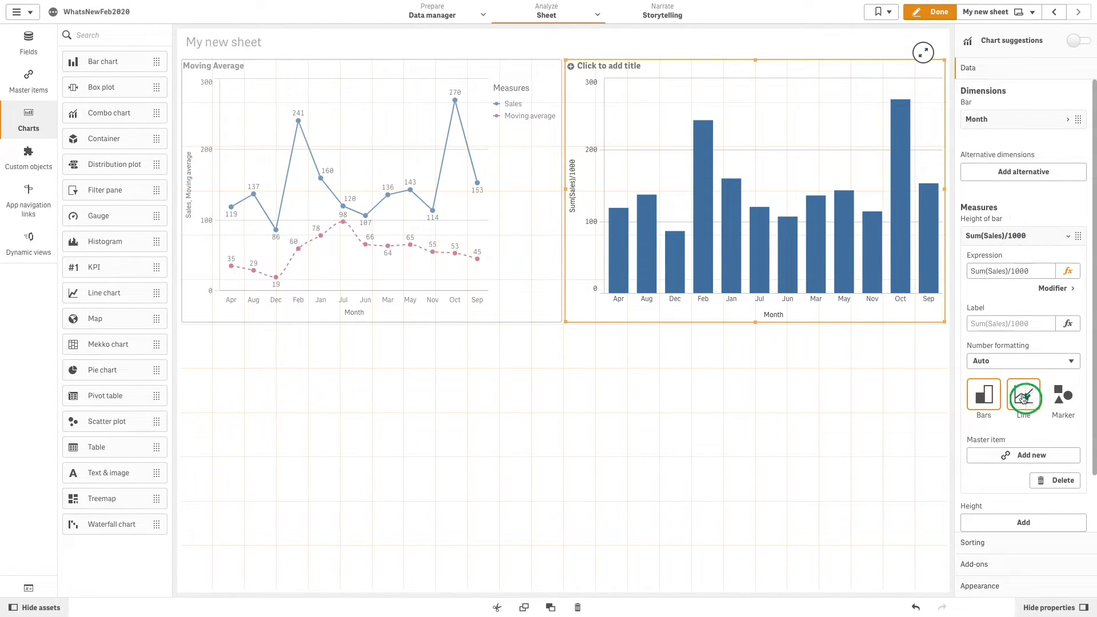
click(1023, 366)
click(1006, 372)
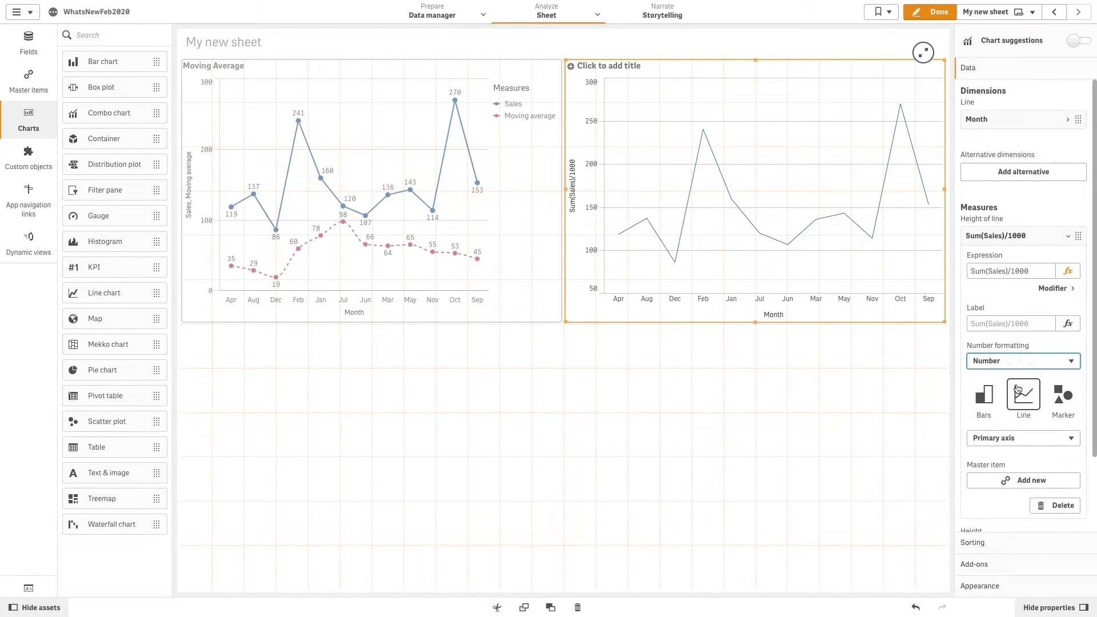
click(1009, 419)
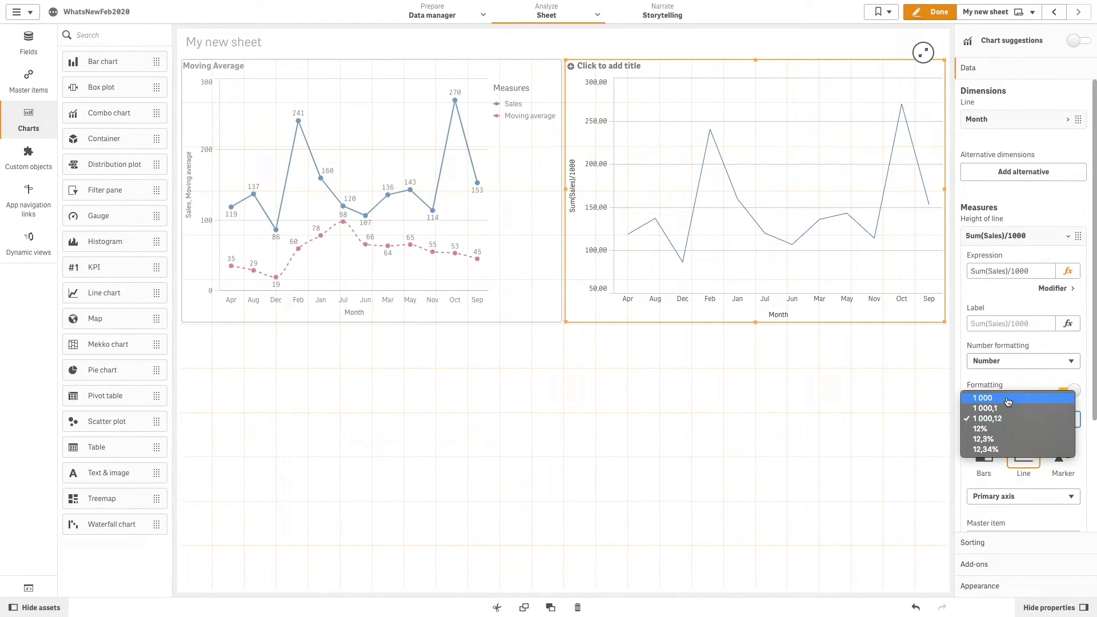
click(1006, 402)
click(1009, 323)
text(Sales)
click(1021, 240)
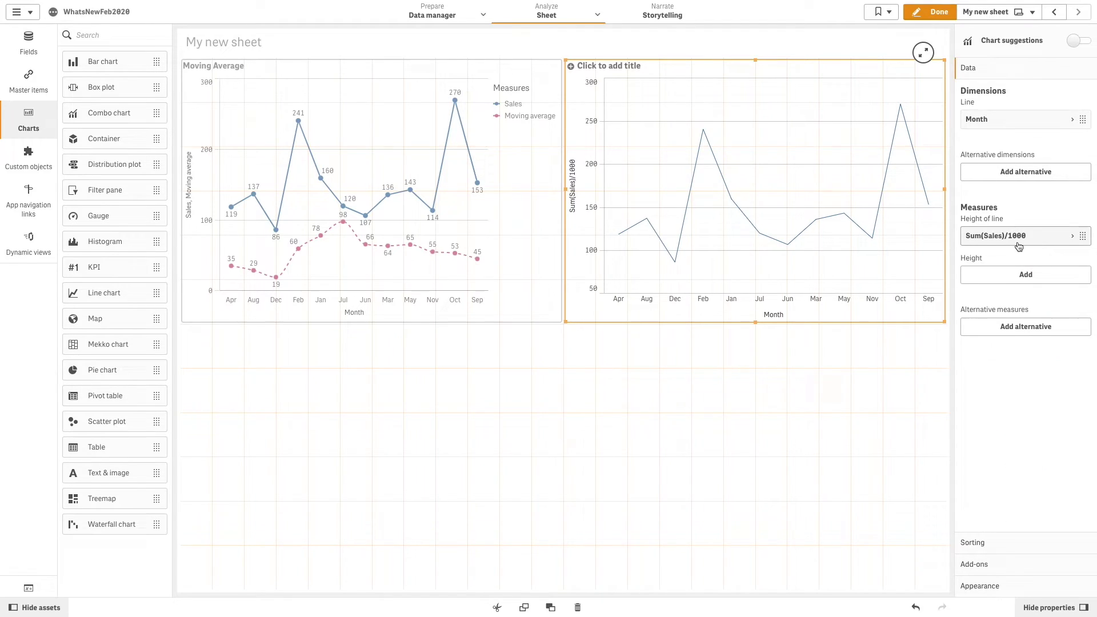
Add a second Sum(Sales)/1000 measure with the Difference modifier.
click(1022, 274)
text(Sum(Sales)/1000)
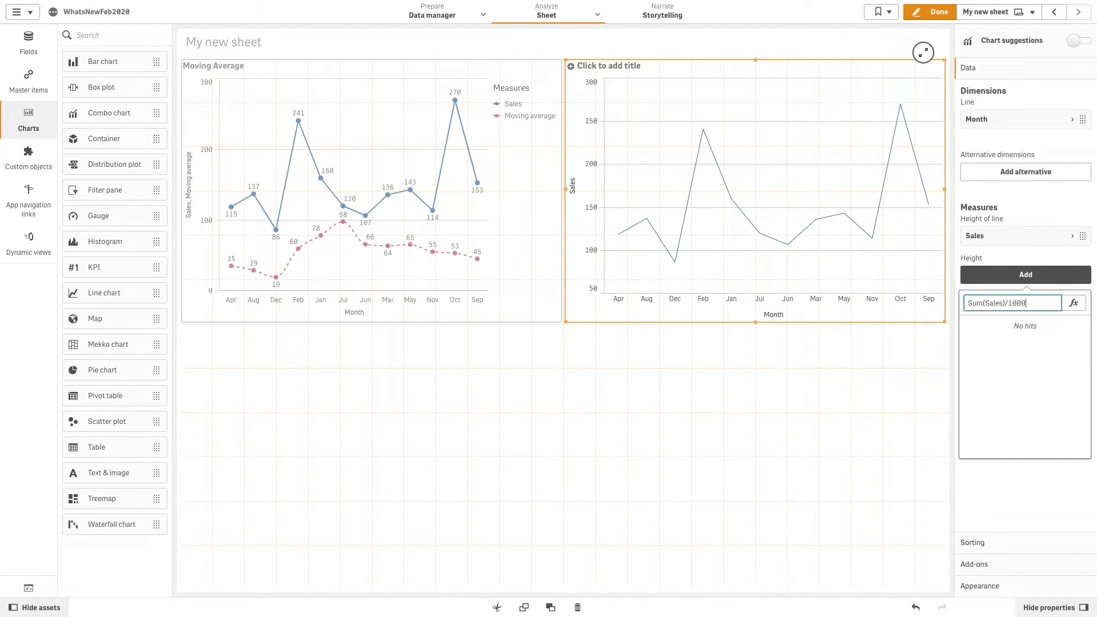
key(Return)
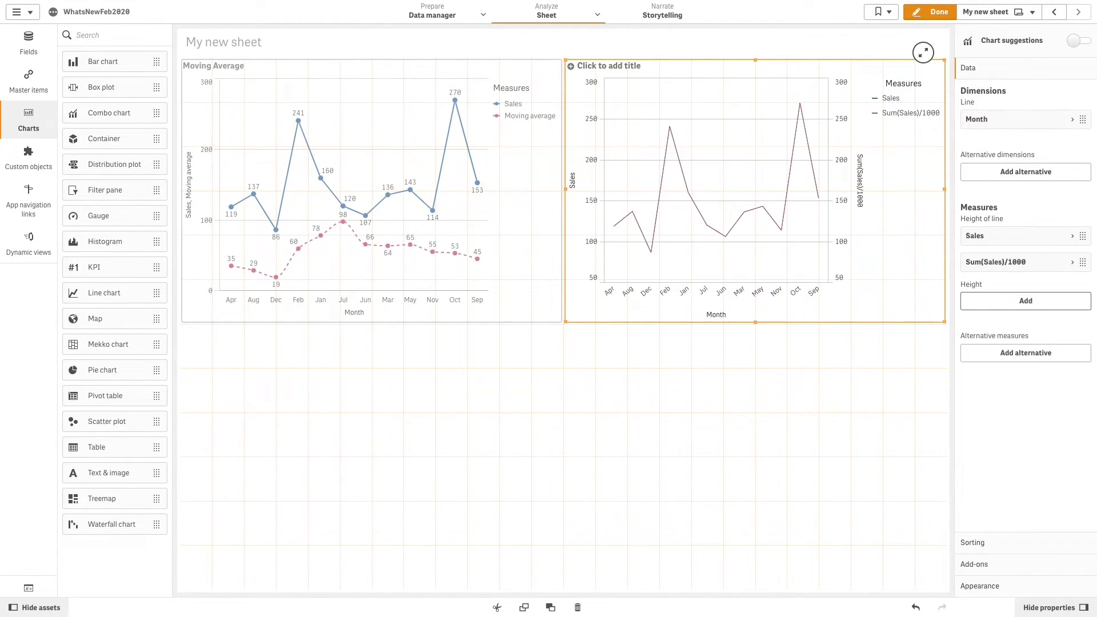
click(997, 271)
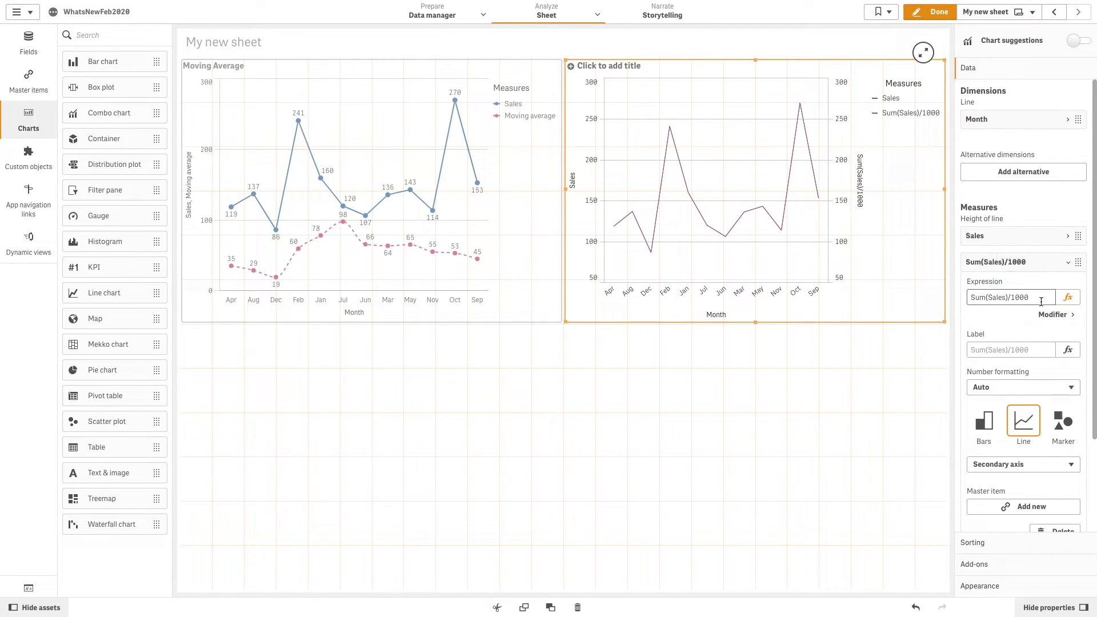
click(1049, 317)
click(1039, 334)
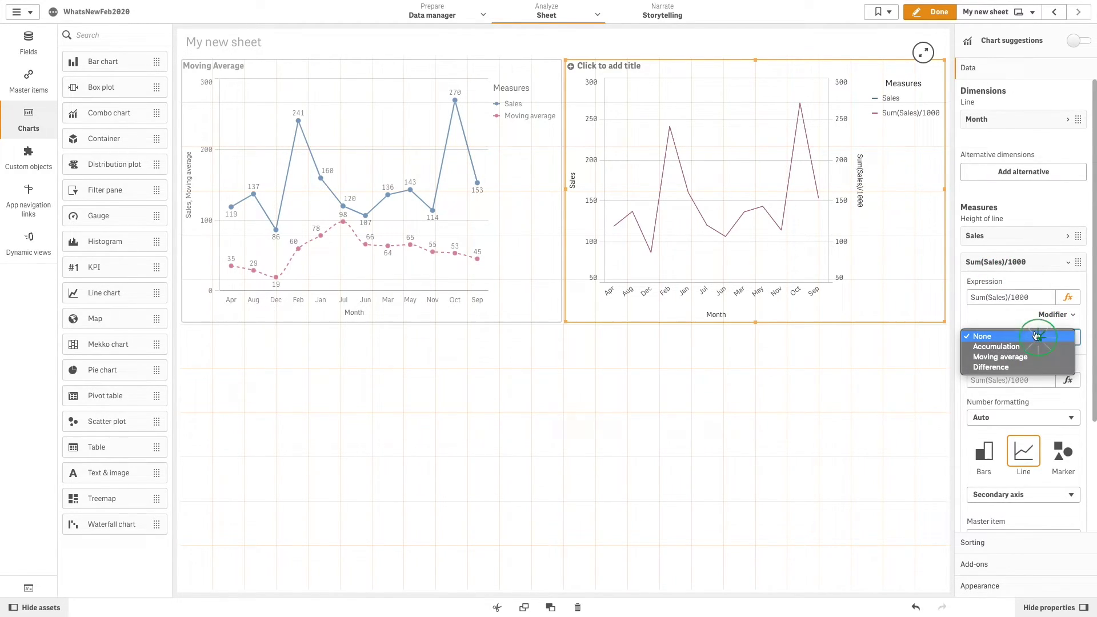
click(1022, 369)
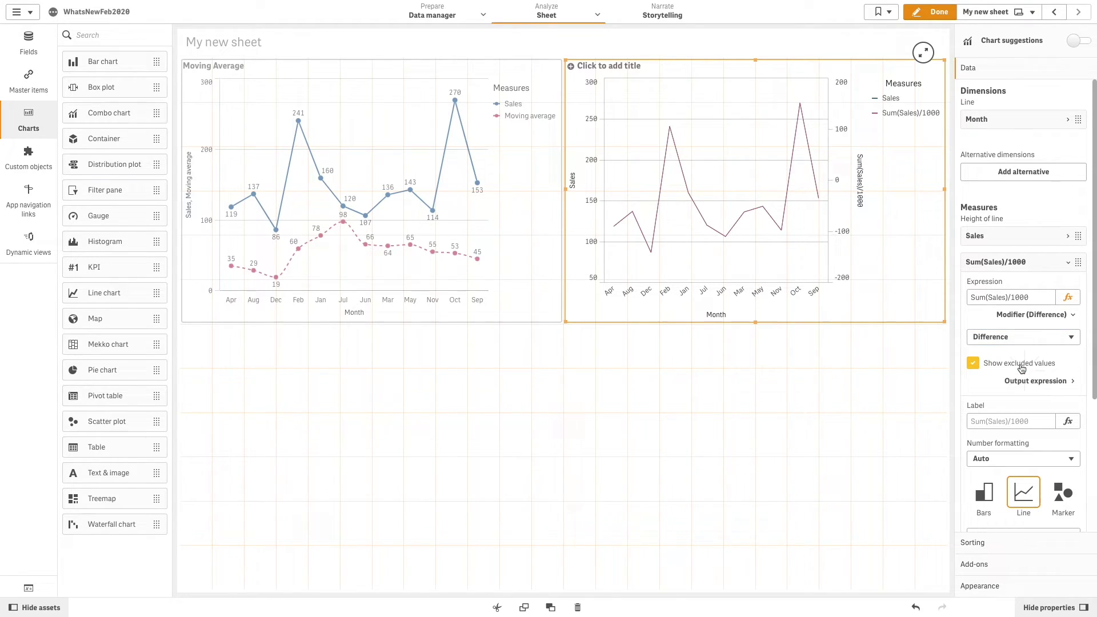
Label it Compared to last month and format it as Number 1 000.
click(1002, 424)
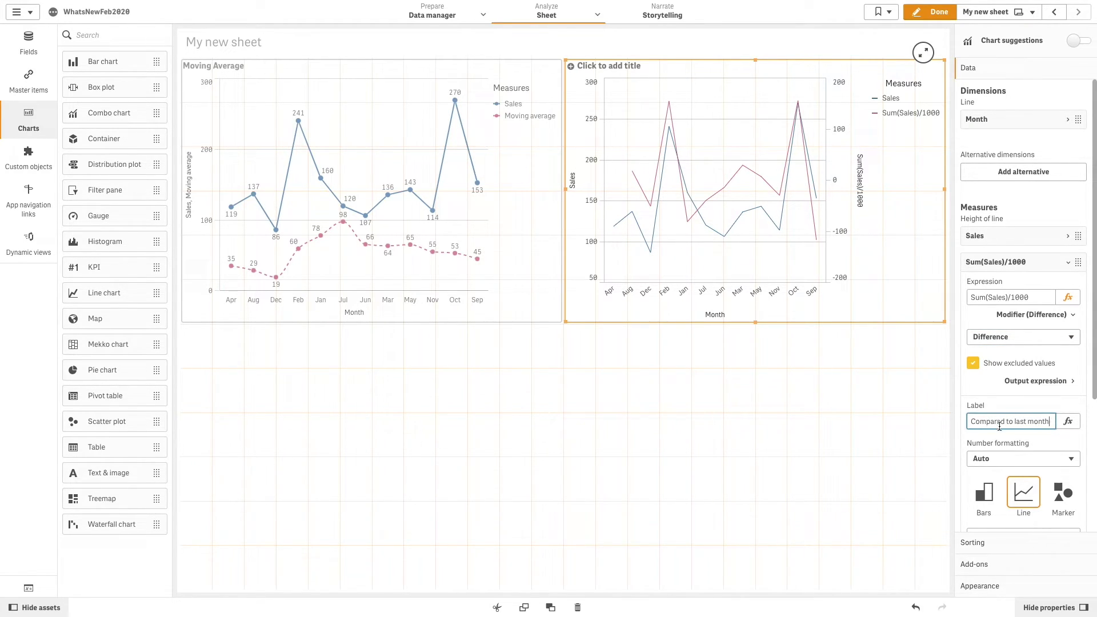
click(998, 459)
click(996, 468)
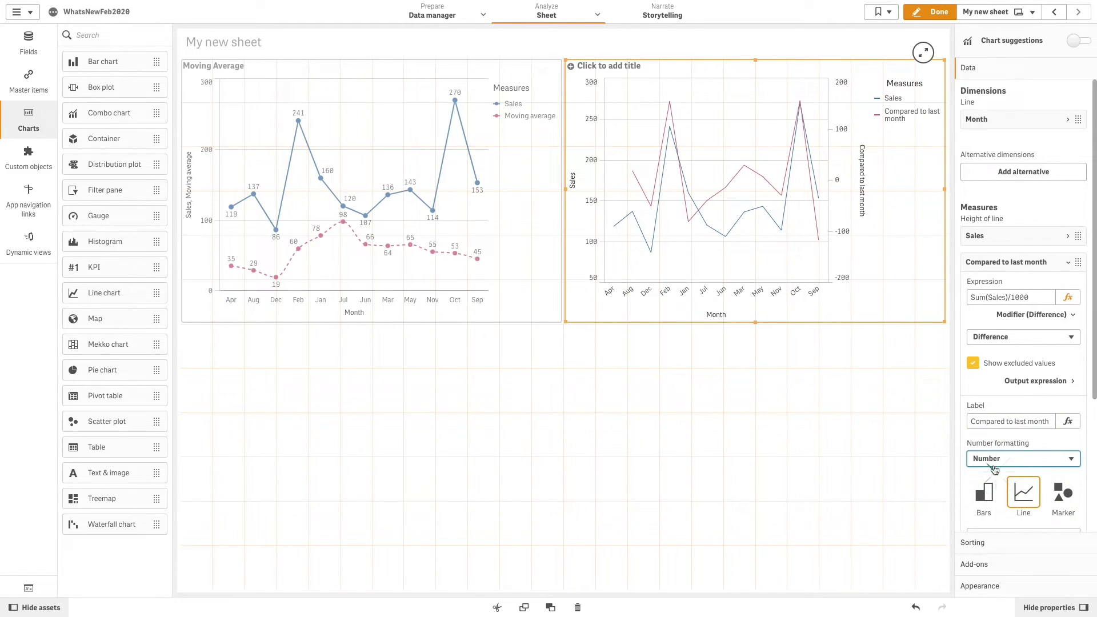
click(987, 516)
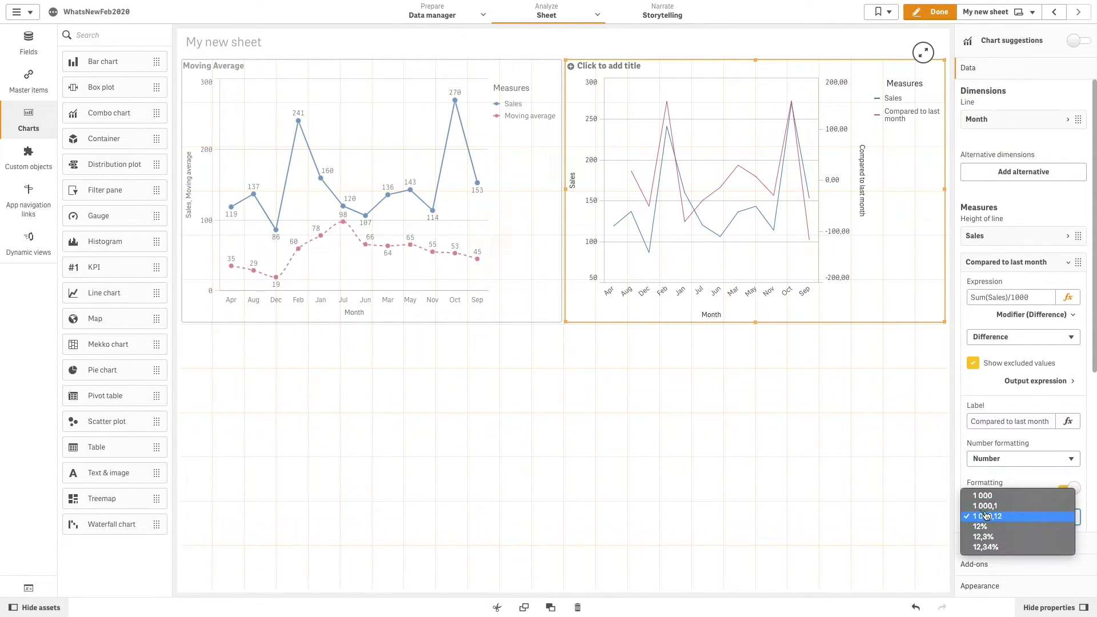
click(984, 497)
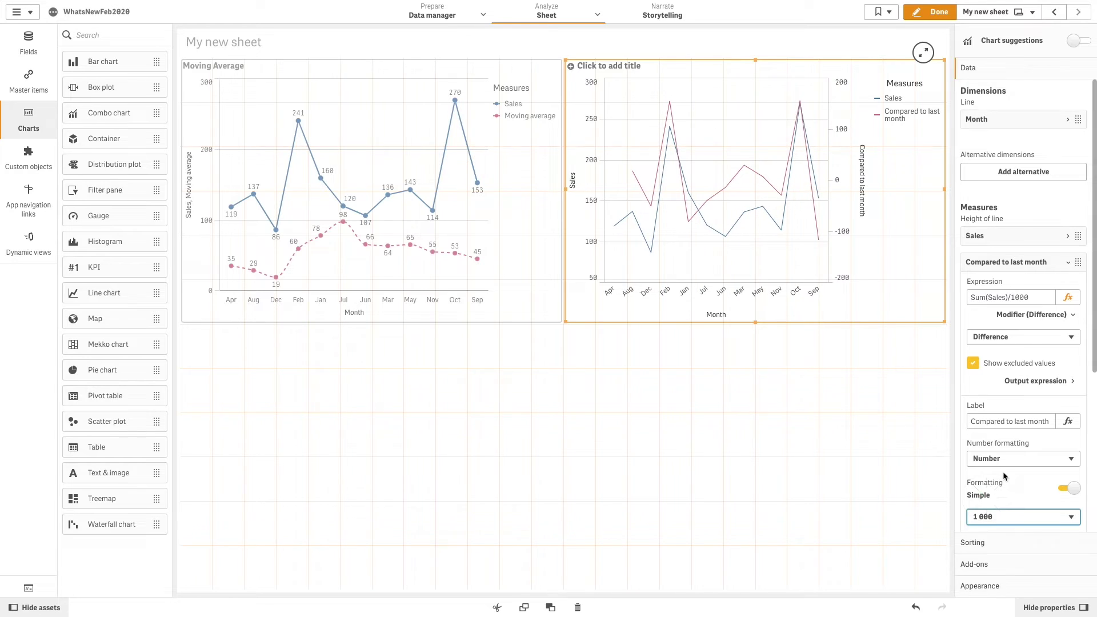
scroll(1004, 476, down, 1)
Draw the difference as bars and turn on data points plus point and bar value labels.
click(989, 491)
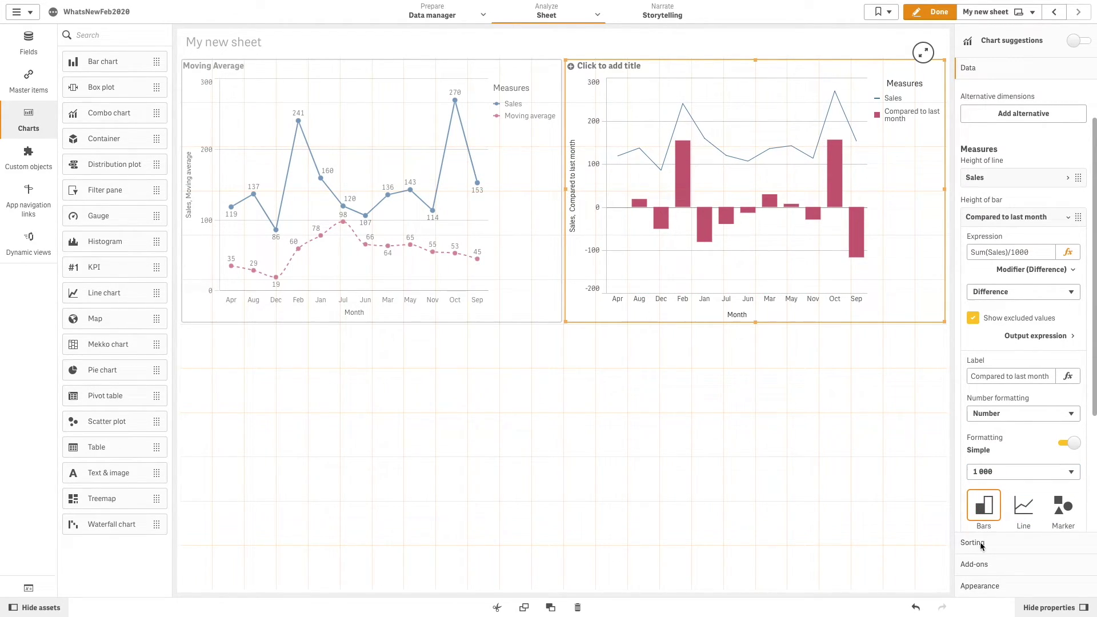
click(981, 587)
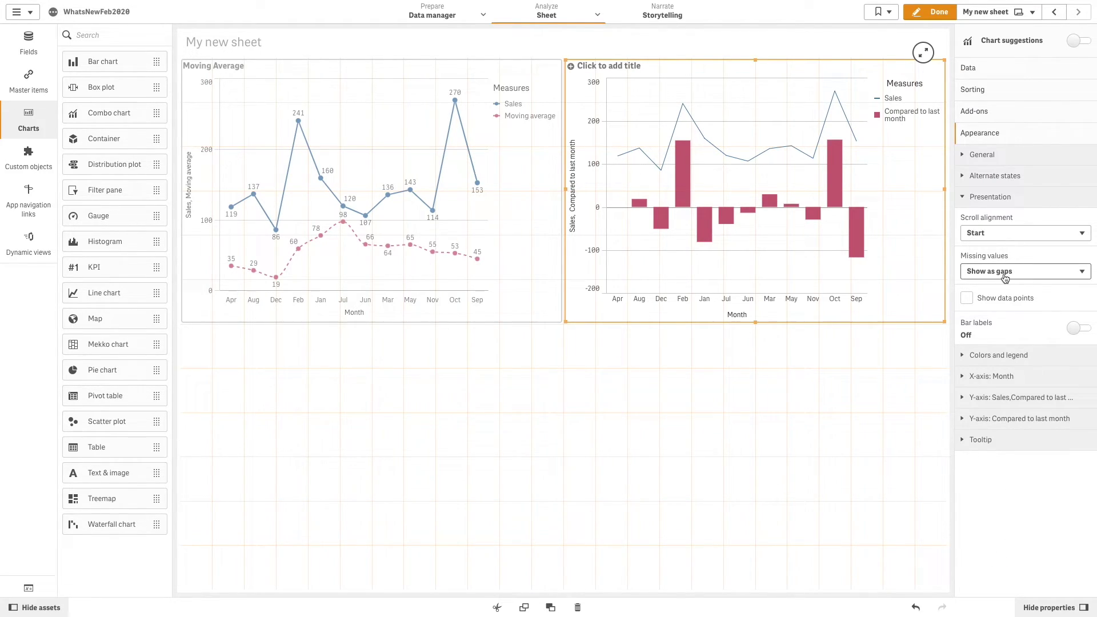
click(967, 298)
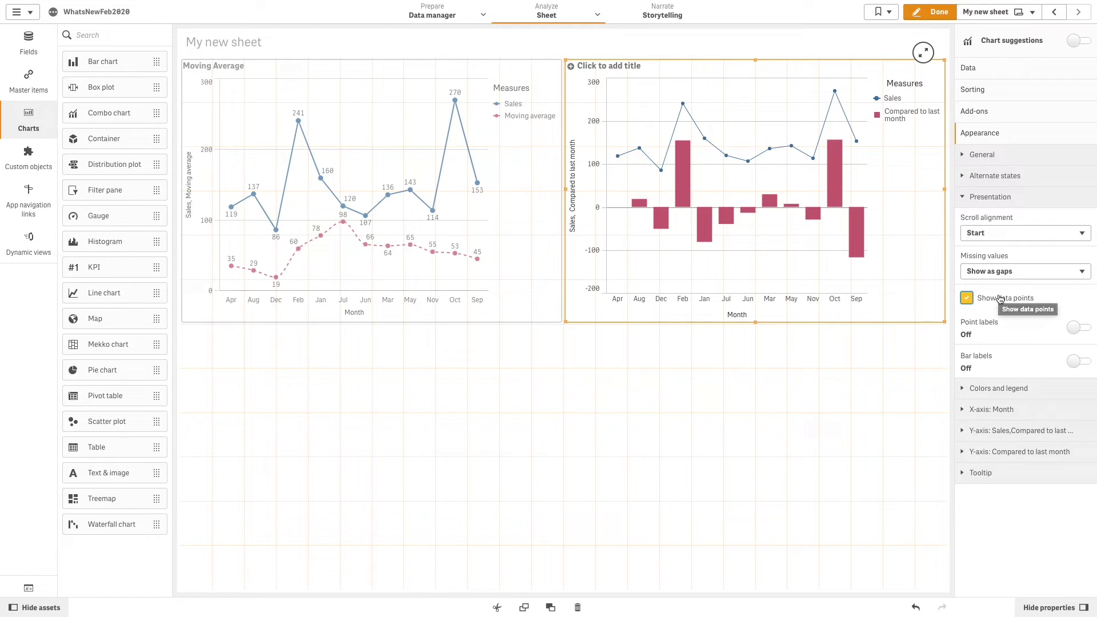
click(1079, 327)
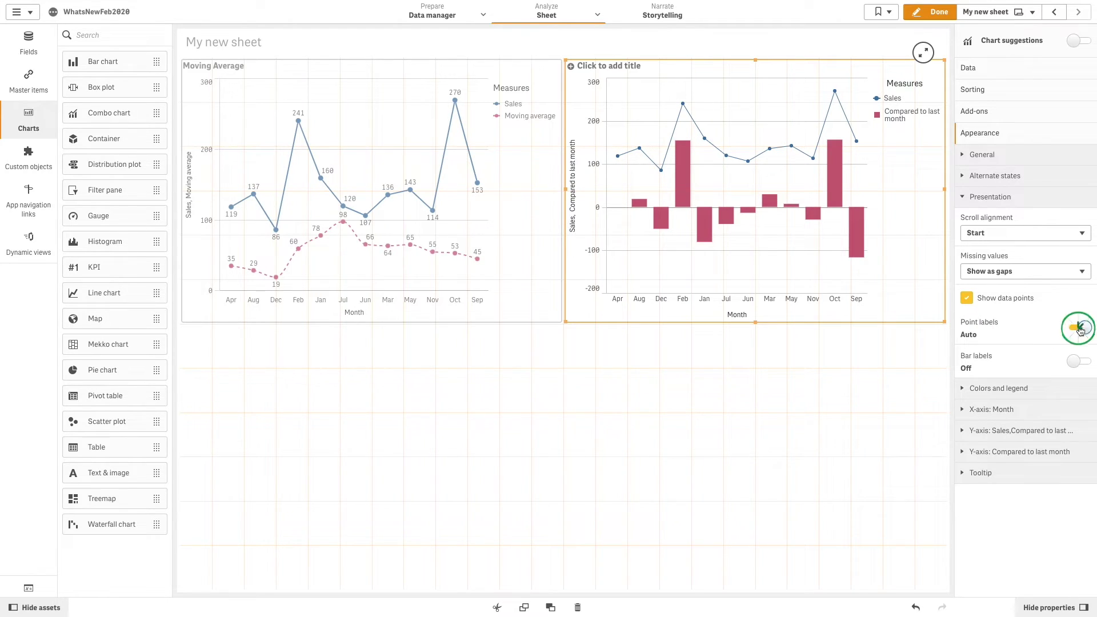
click(1083, 363)
Hide the legend title and place the legend at the Bottom.
click(1015, 394)
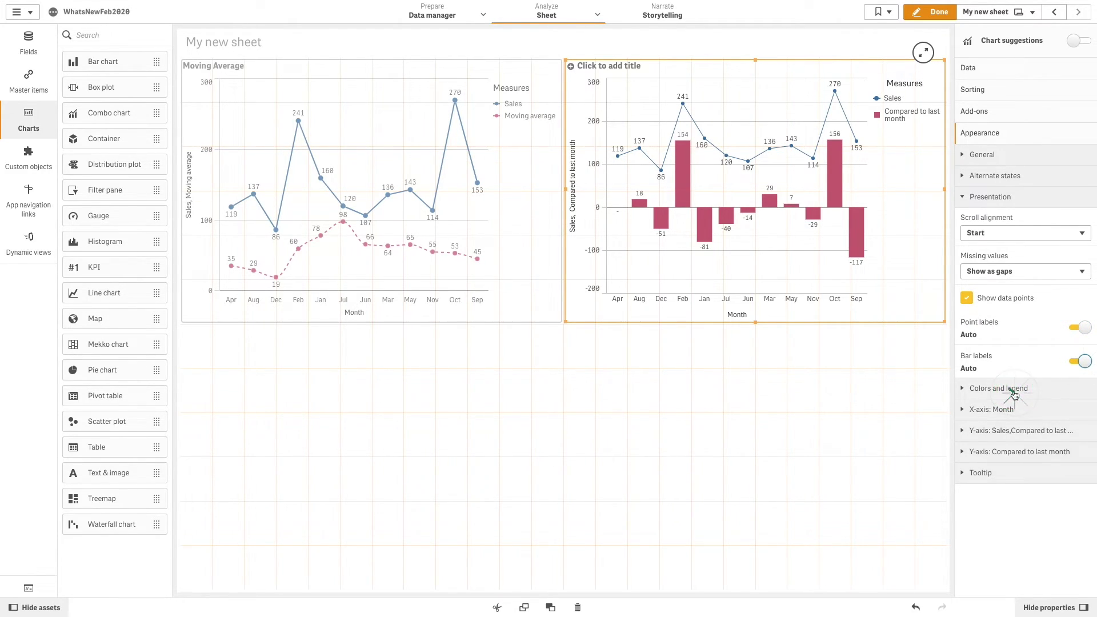
click(967, 518)
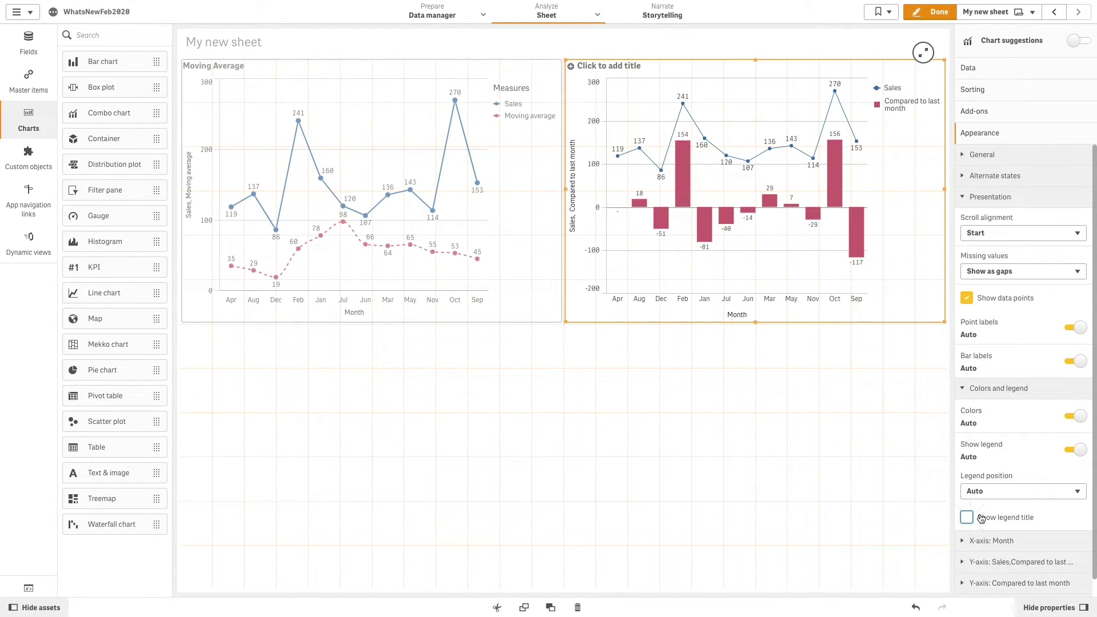
click(999, 496)
click(999, 511)
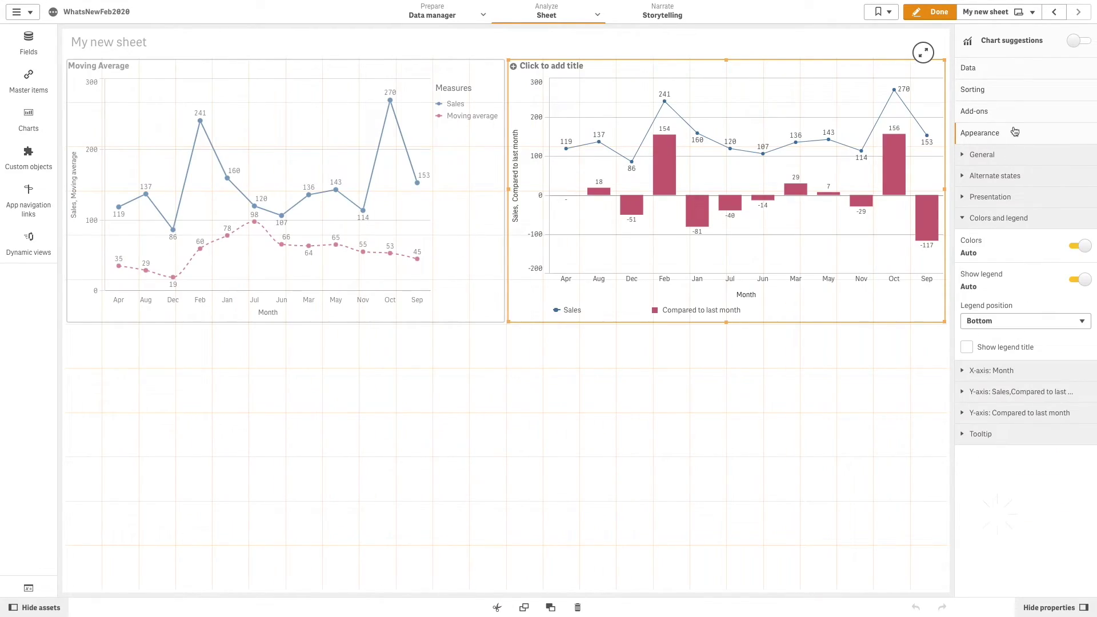
click(1011, 91)
Replace Month's auto sorting with the expression =avg([OrderDate.autoCalendar.Month]).
click(1000, 112)
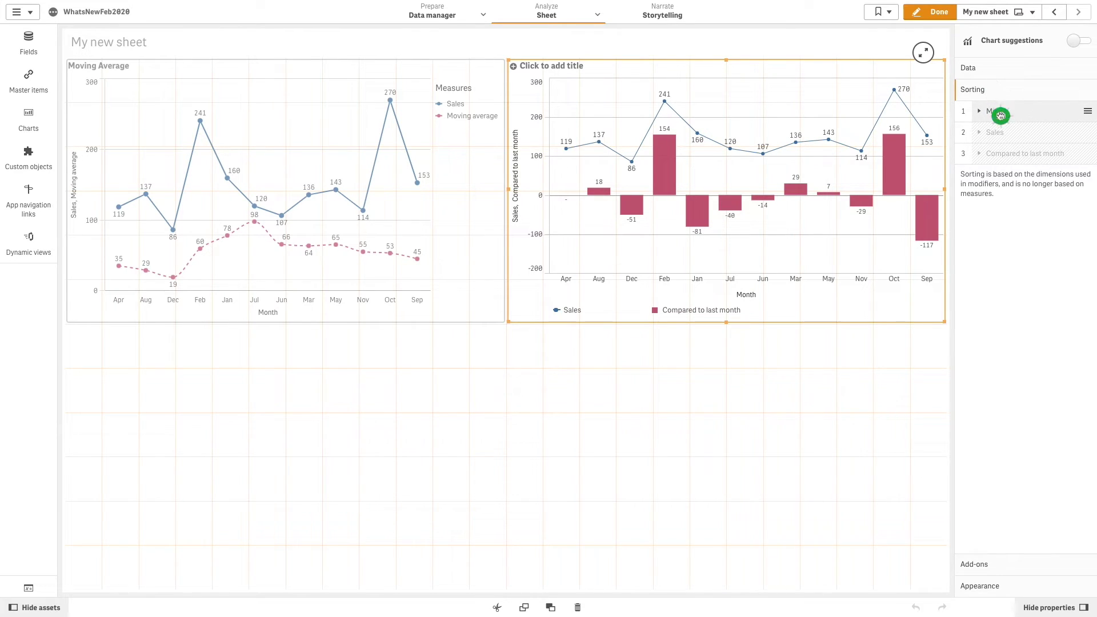
click(1079, 139)
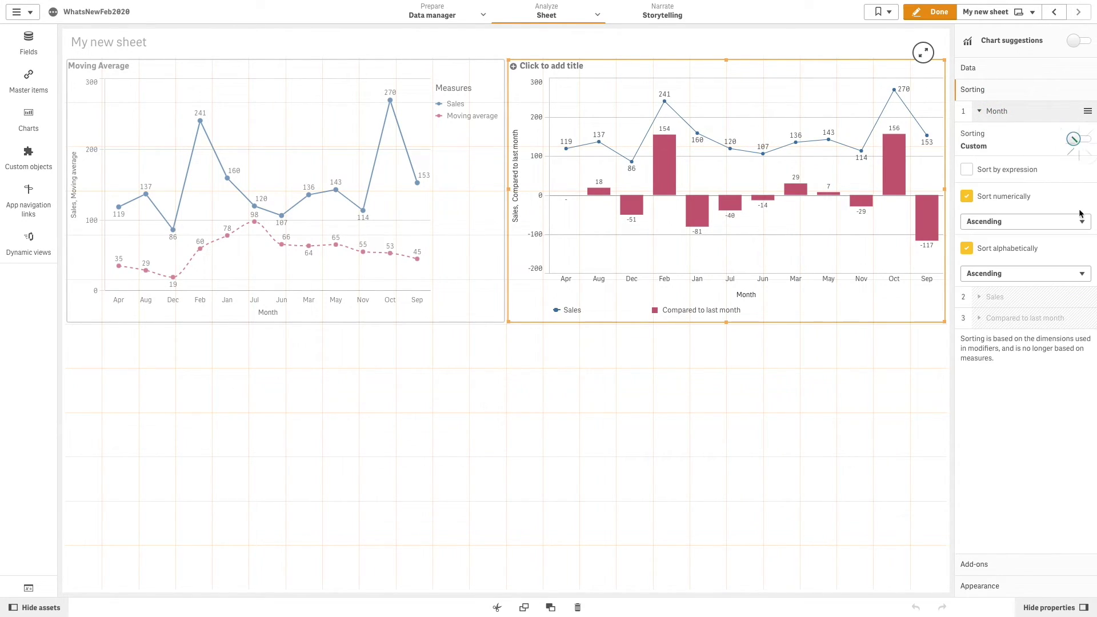
click(967, 197)
click(967, 225)
click(967, 169)
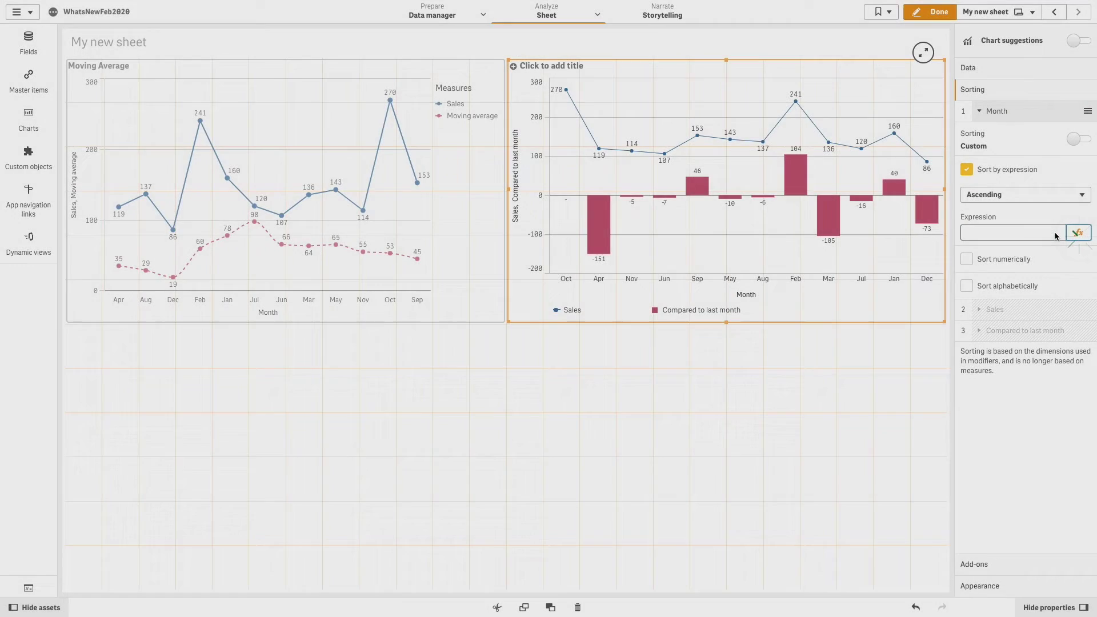
click(1078, 233)
text(=avg()
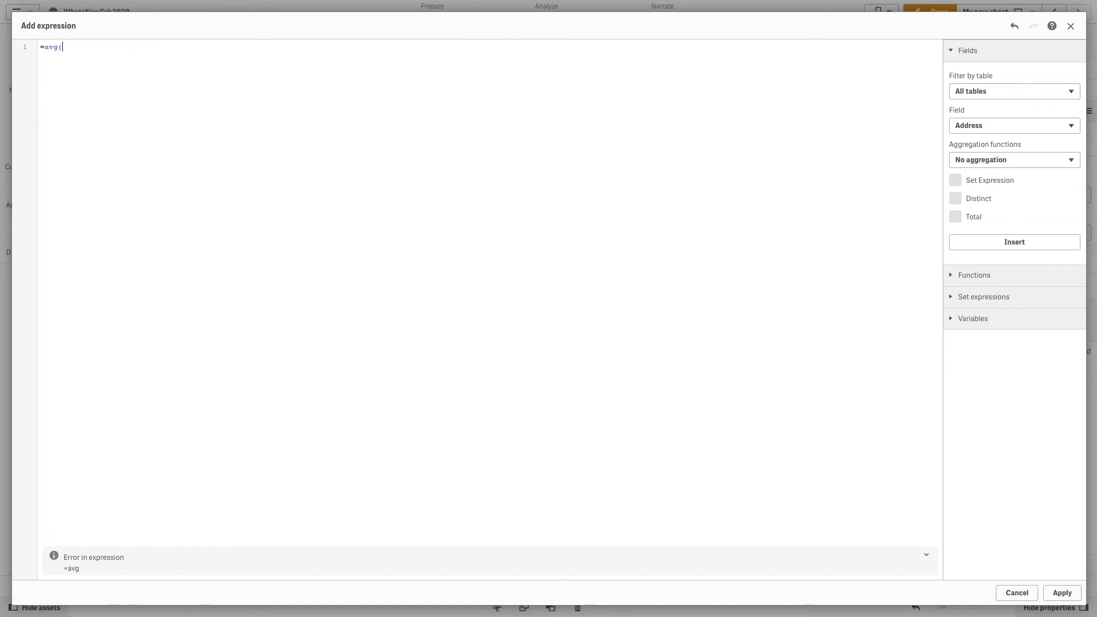
text([Order)
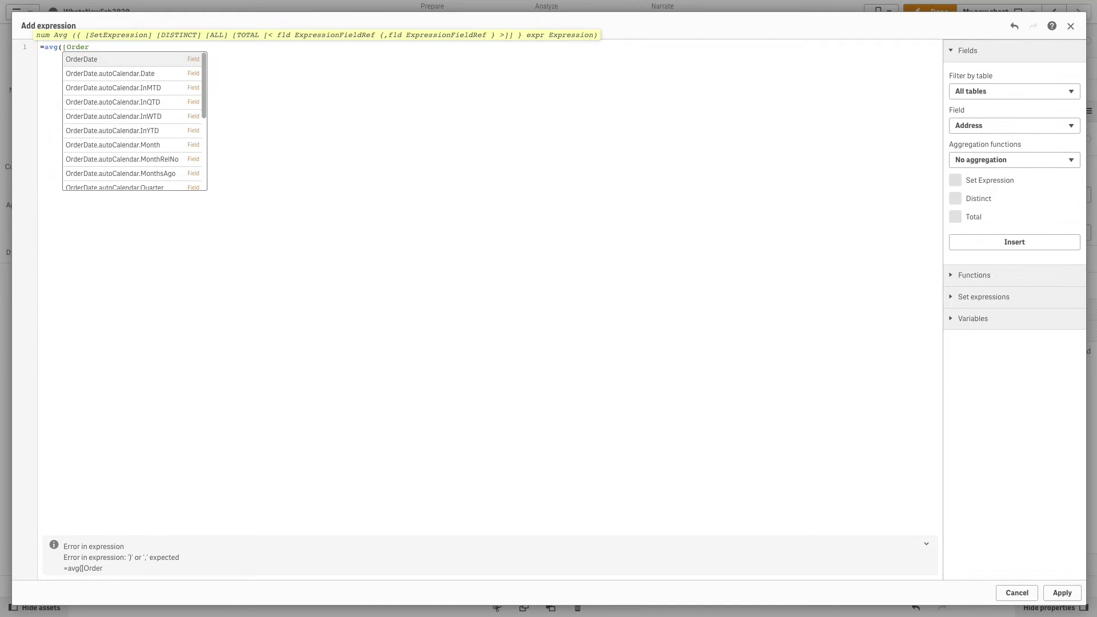
key(Down)
key(Down)
key(Down)
key(Down)
key(Down)
key(Down)
key(Return)
text())
click(1062, 593)
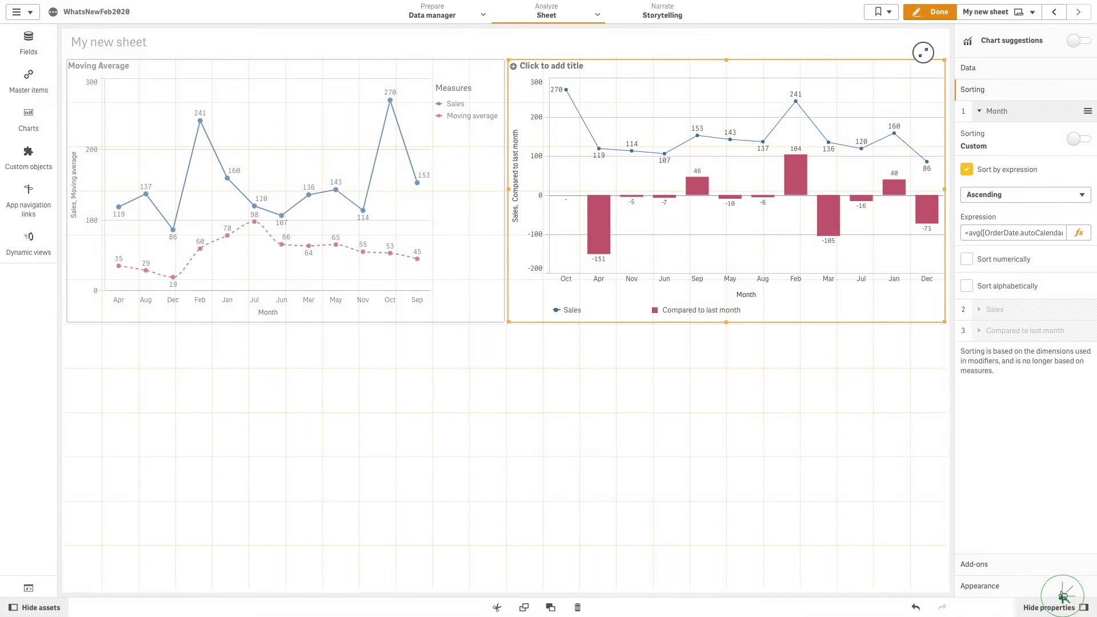